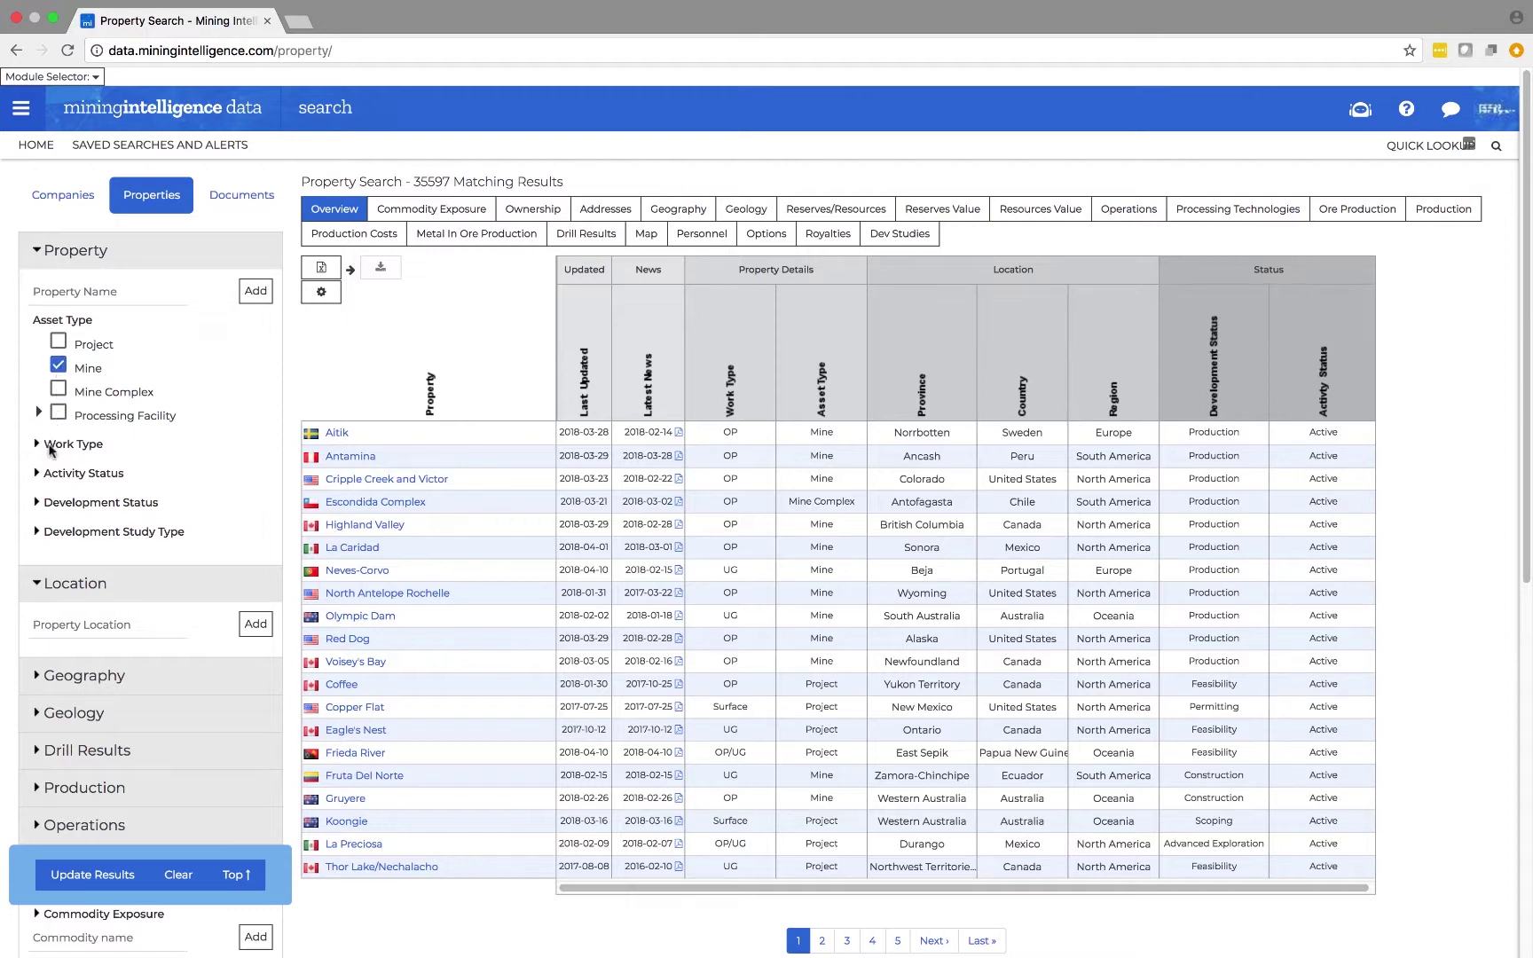
Step: Filter the property search by the Production development status
click(38, 502)
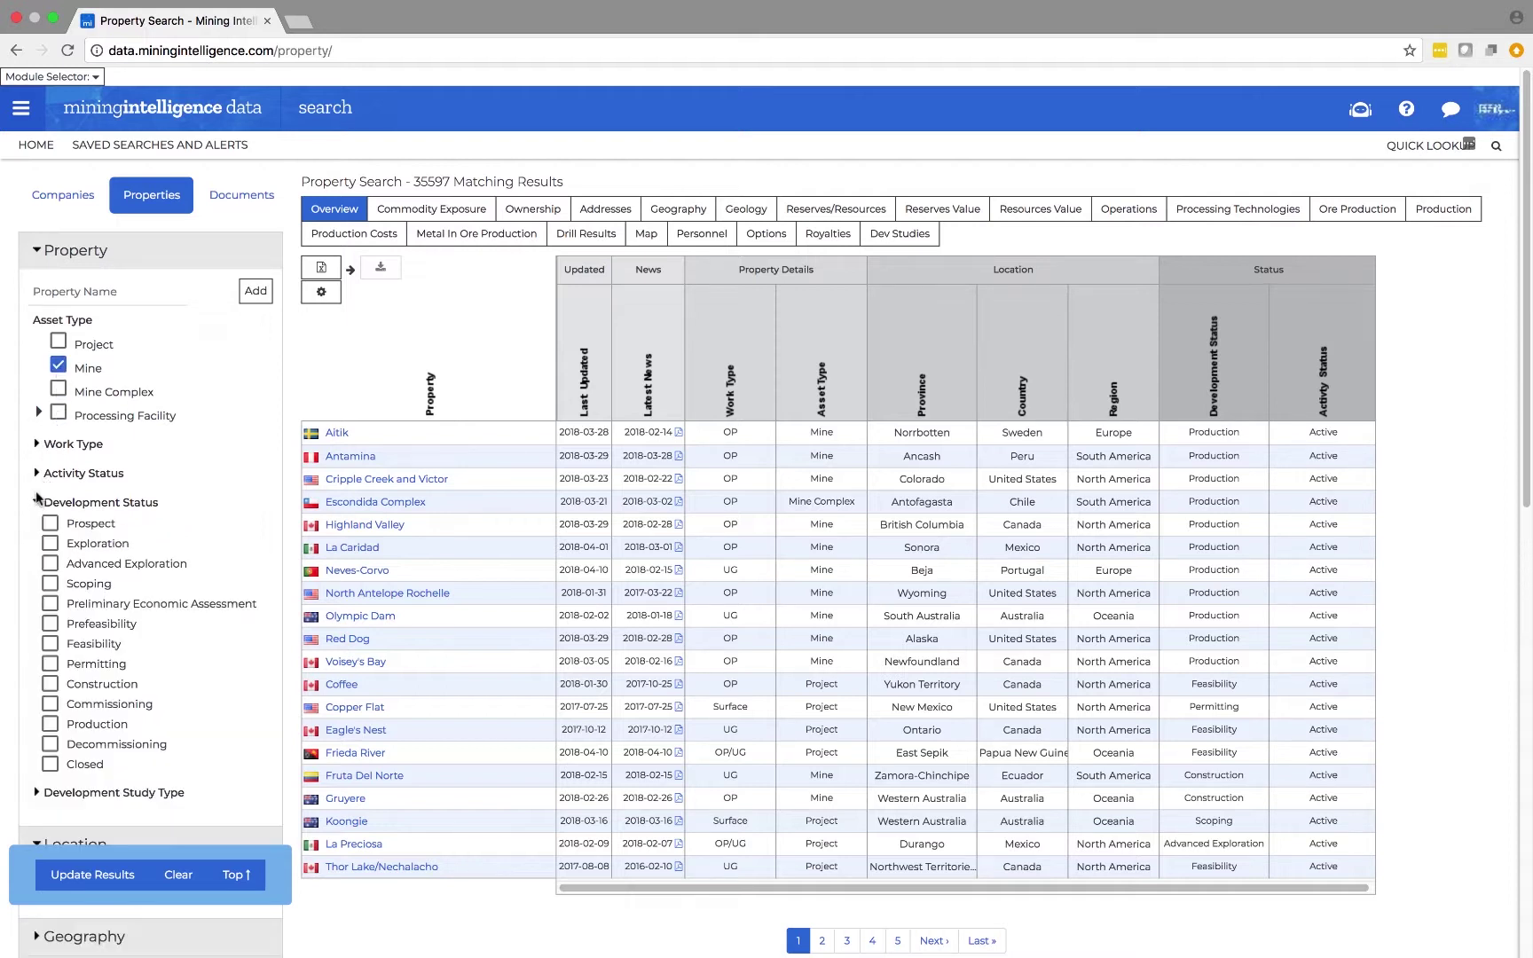
click(50, 723)
Step: Add Canada as the company location criterion of the property search
scroll(136, 683, down, 3)
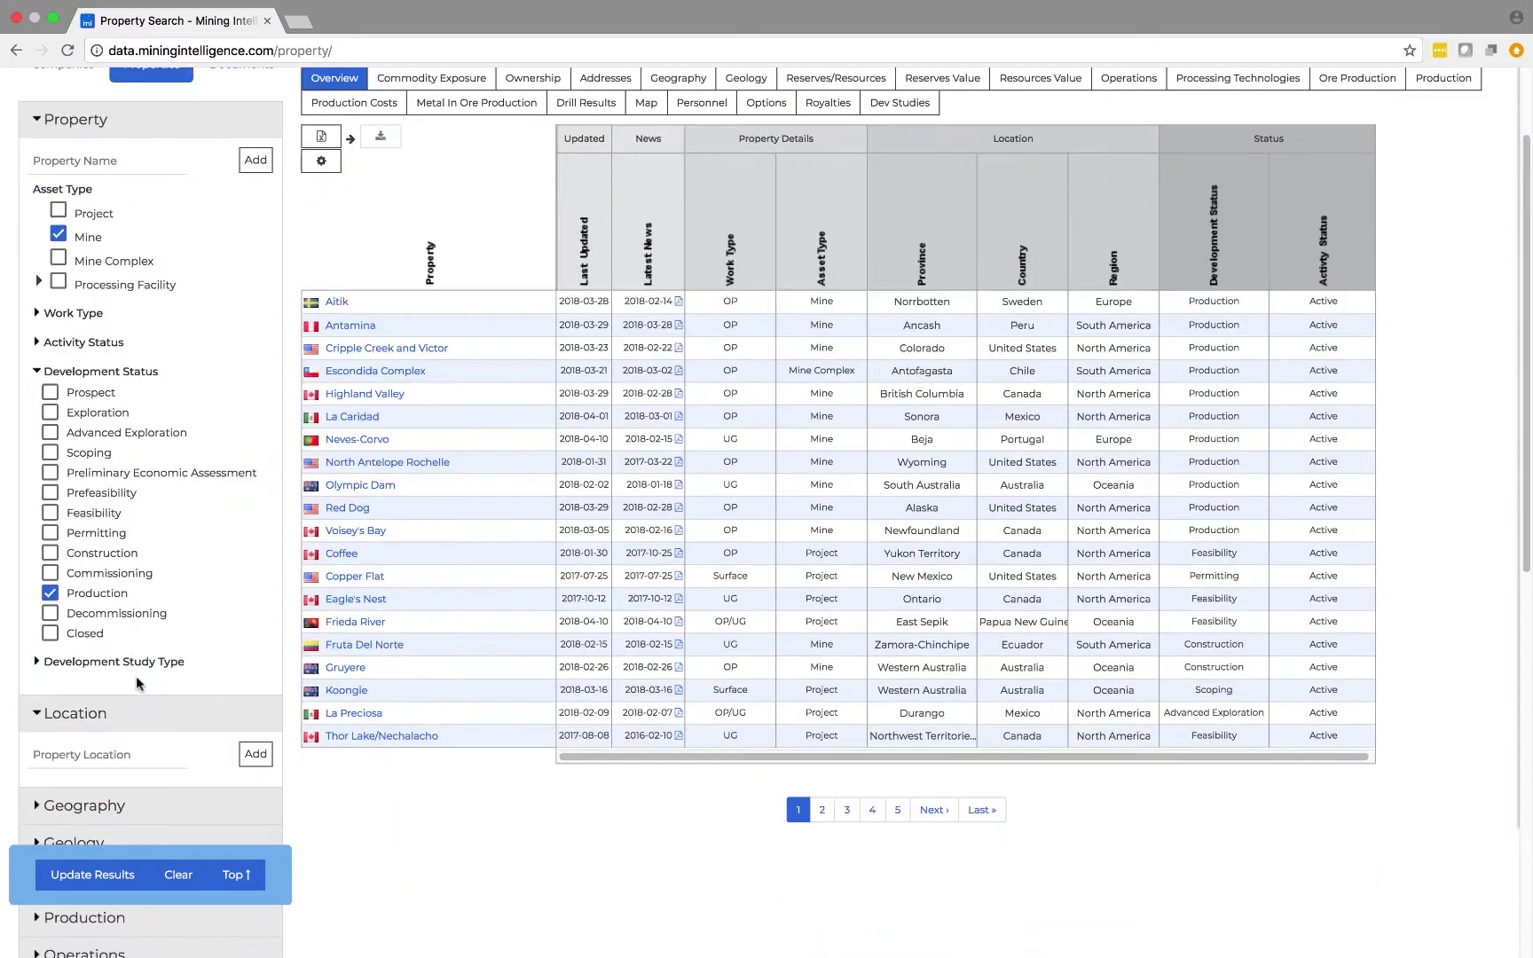
scroll(136, 679, down, 5)
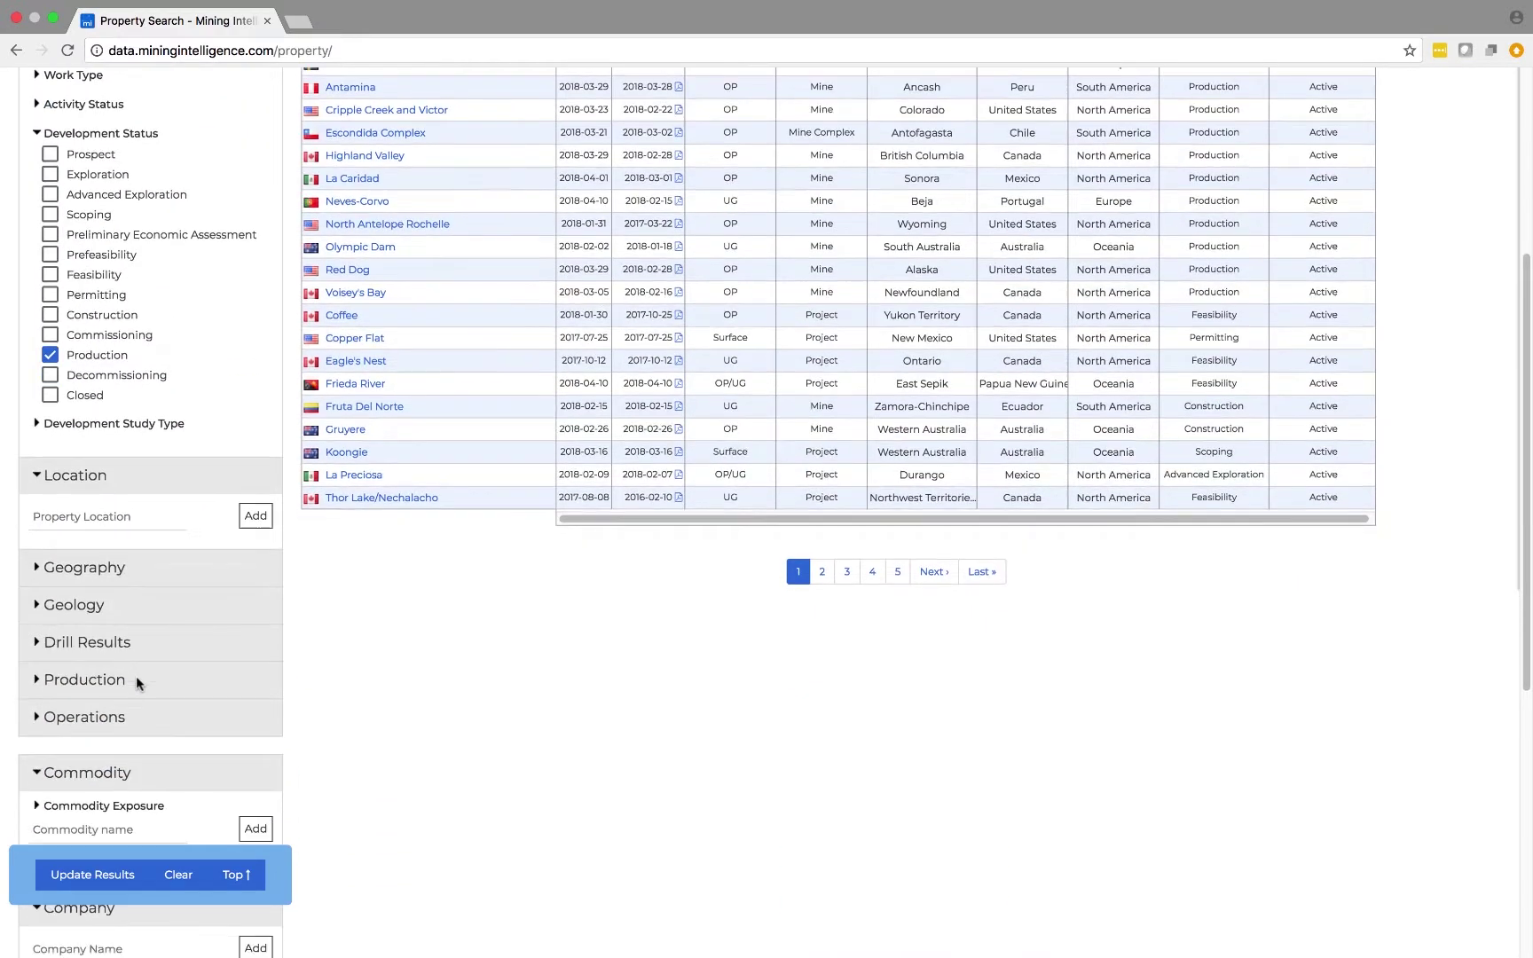
scroll(138, 683, down, 2)
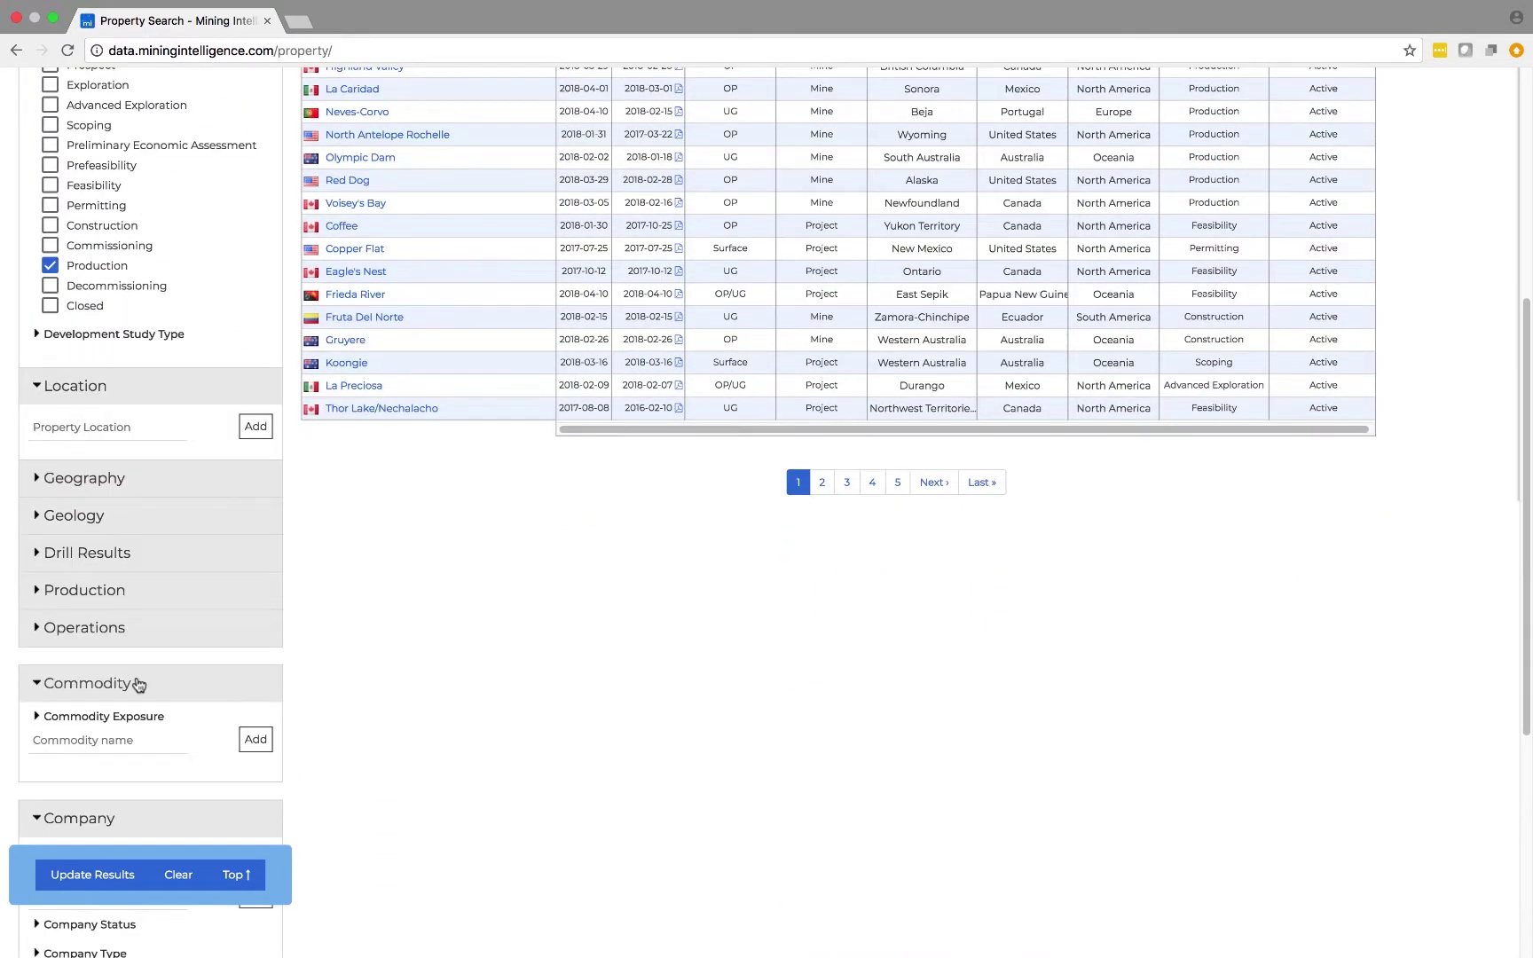
scroll(138, 684, down, 1)
scroll(138, 684, down, 1)
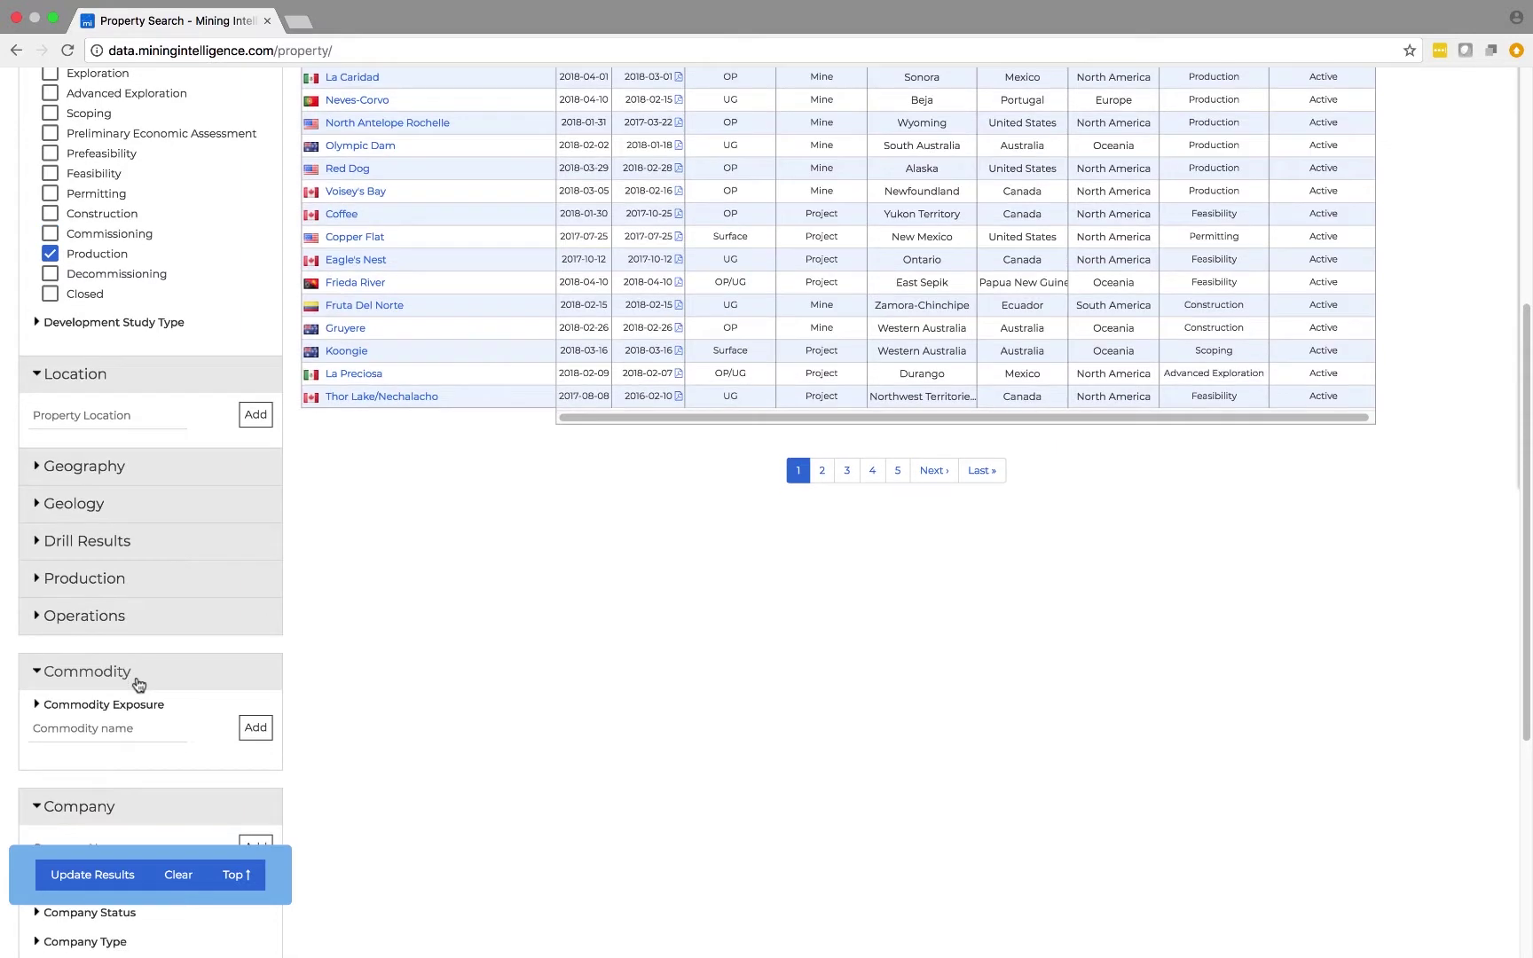
scroll(138, 684, down, 3)
scroll(136, 678, down, 1)
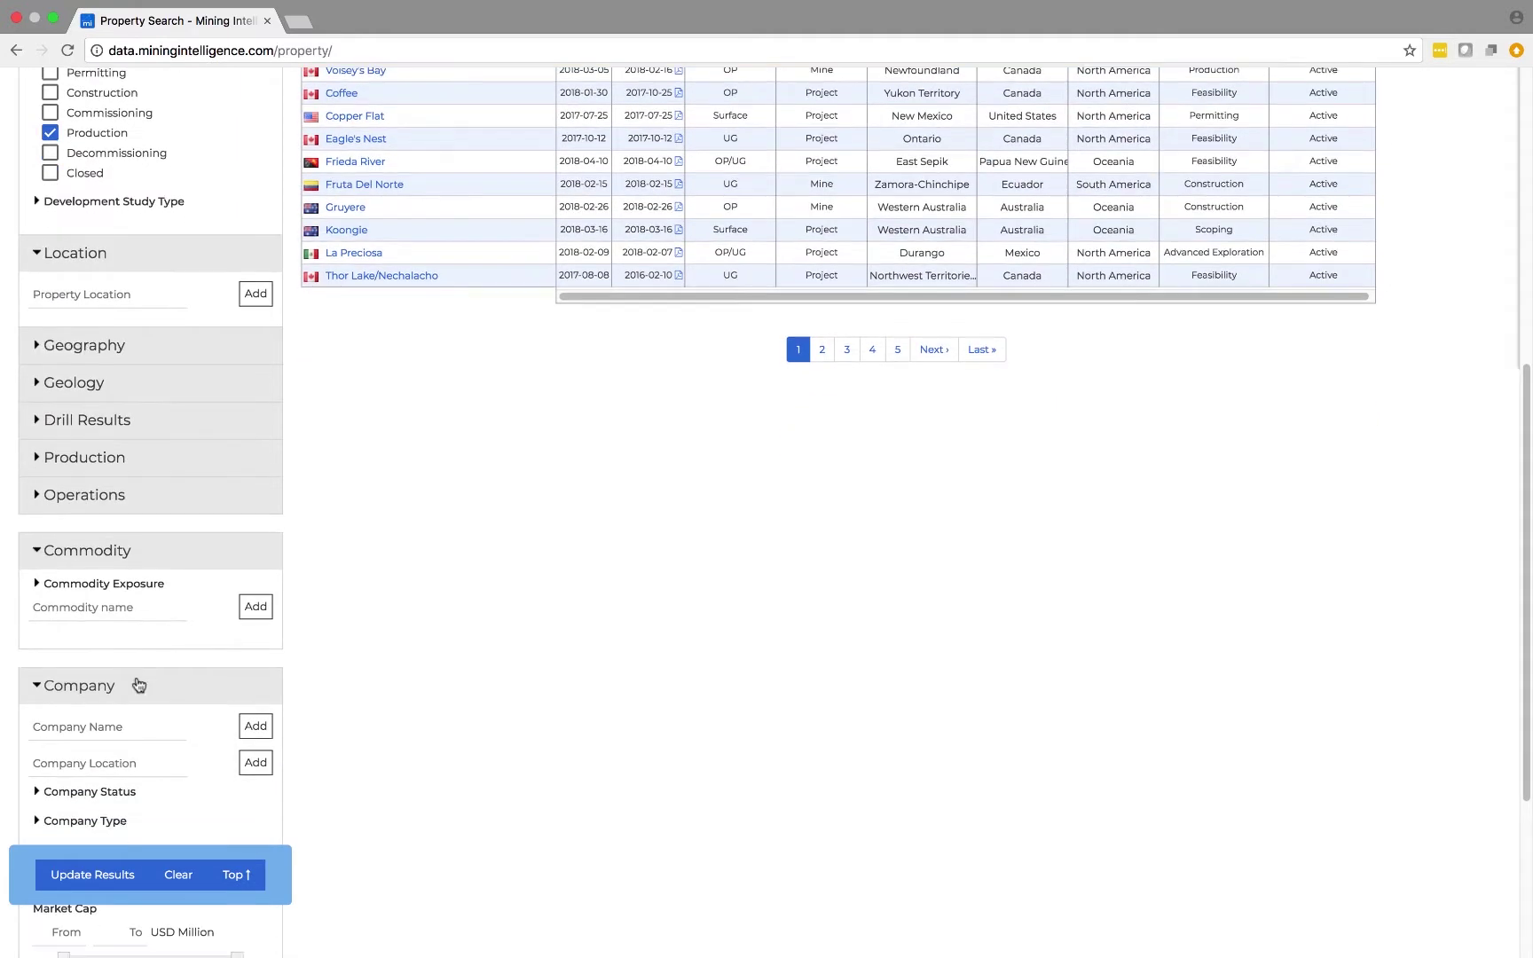
scroll(130, 687, down, 2)
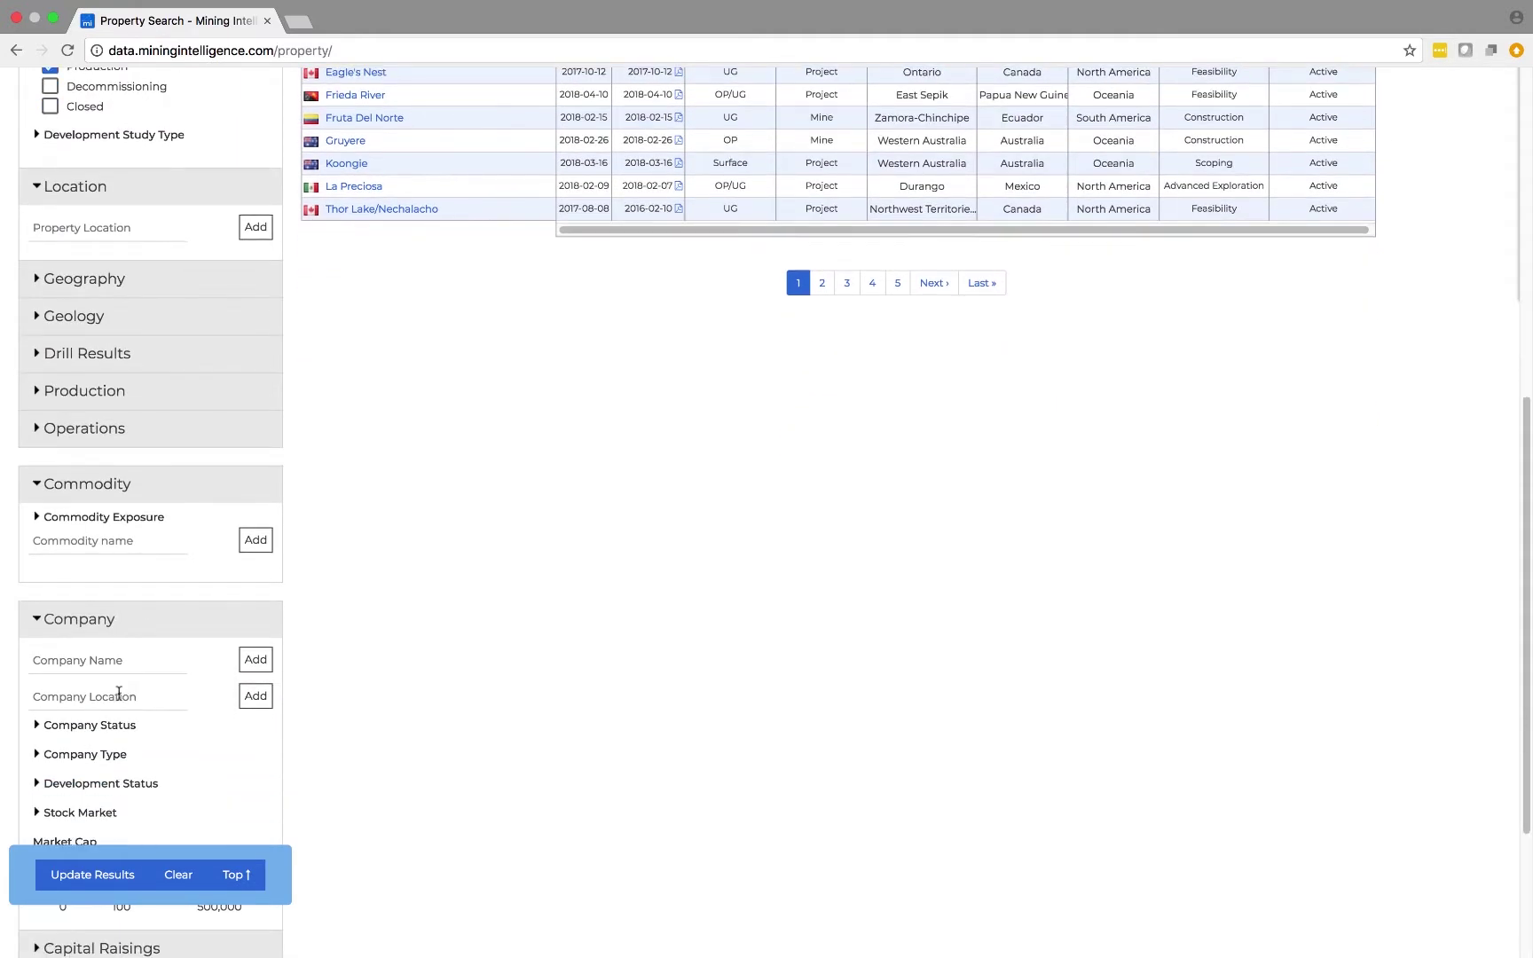
click(116, 696)
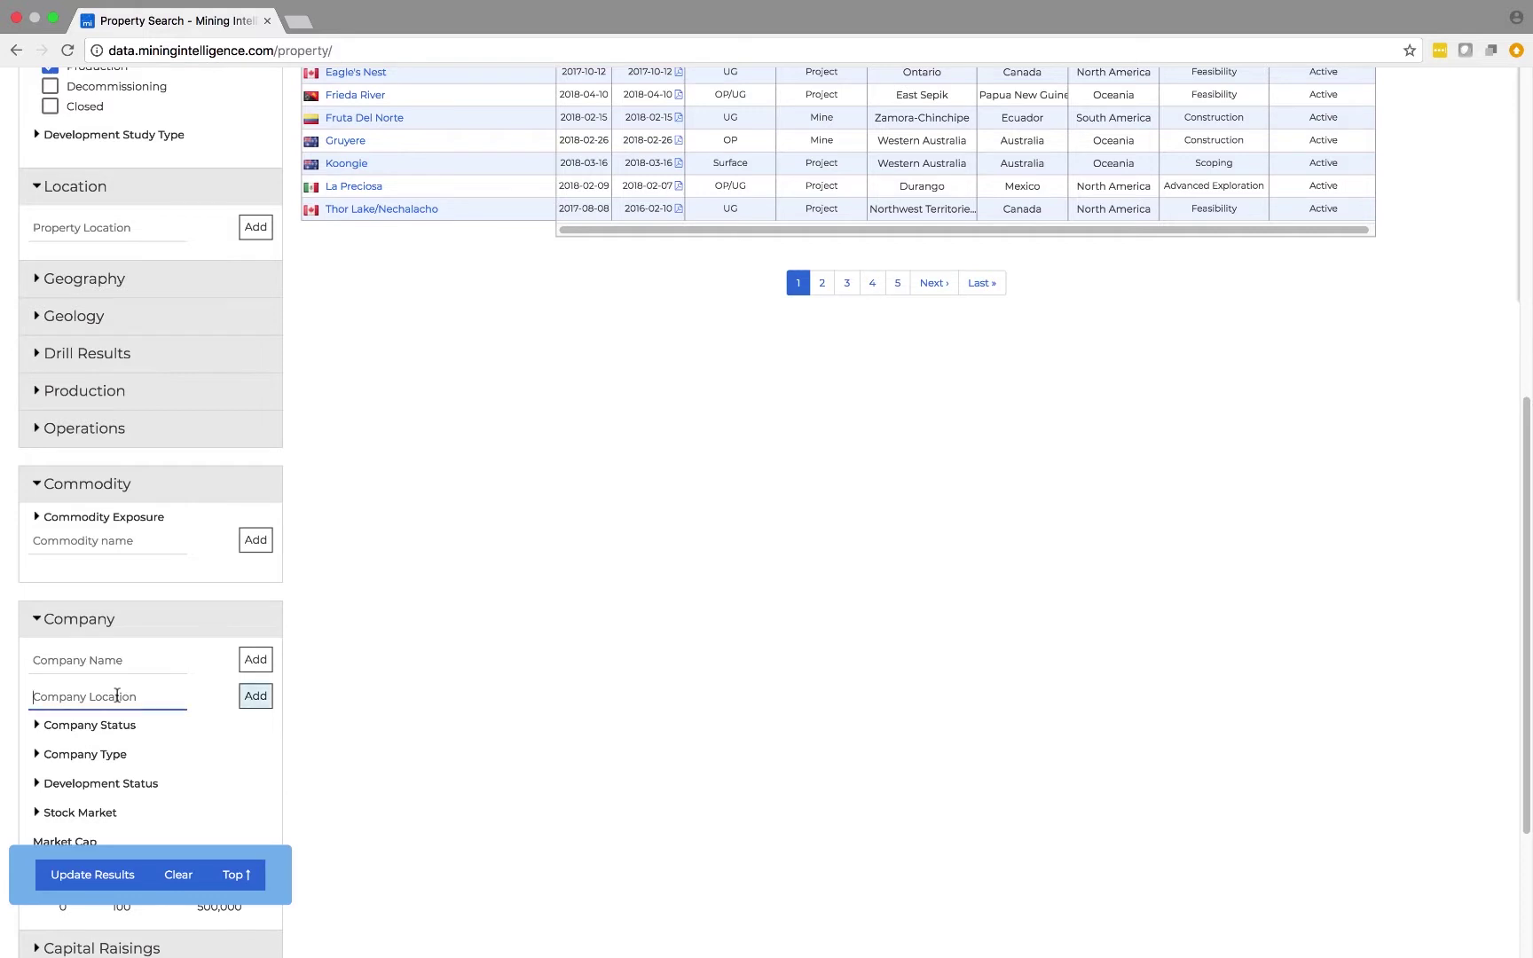
text(can)
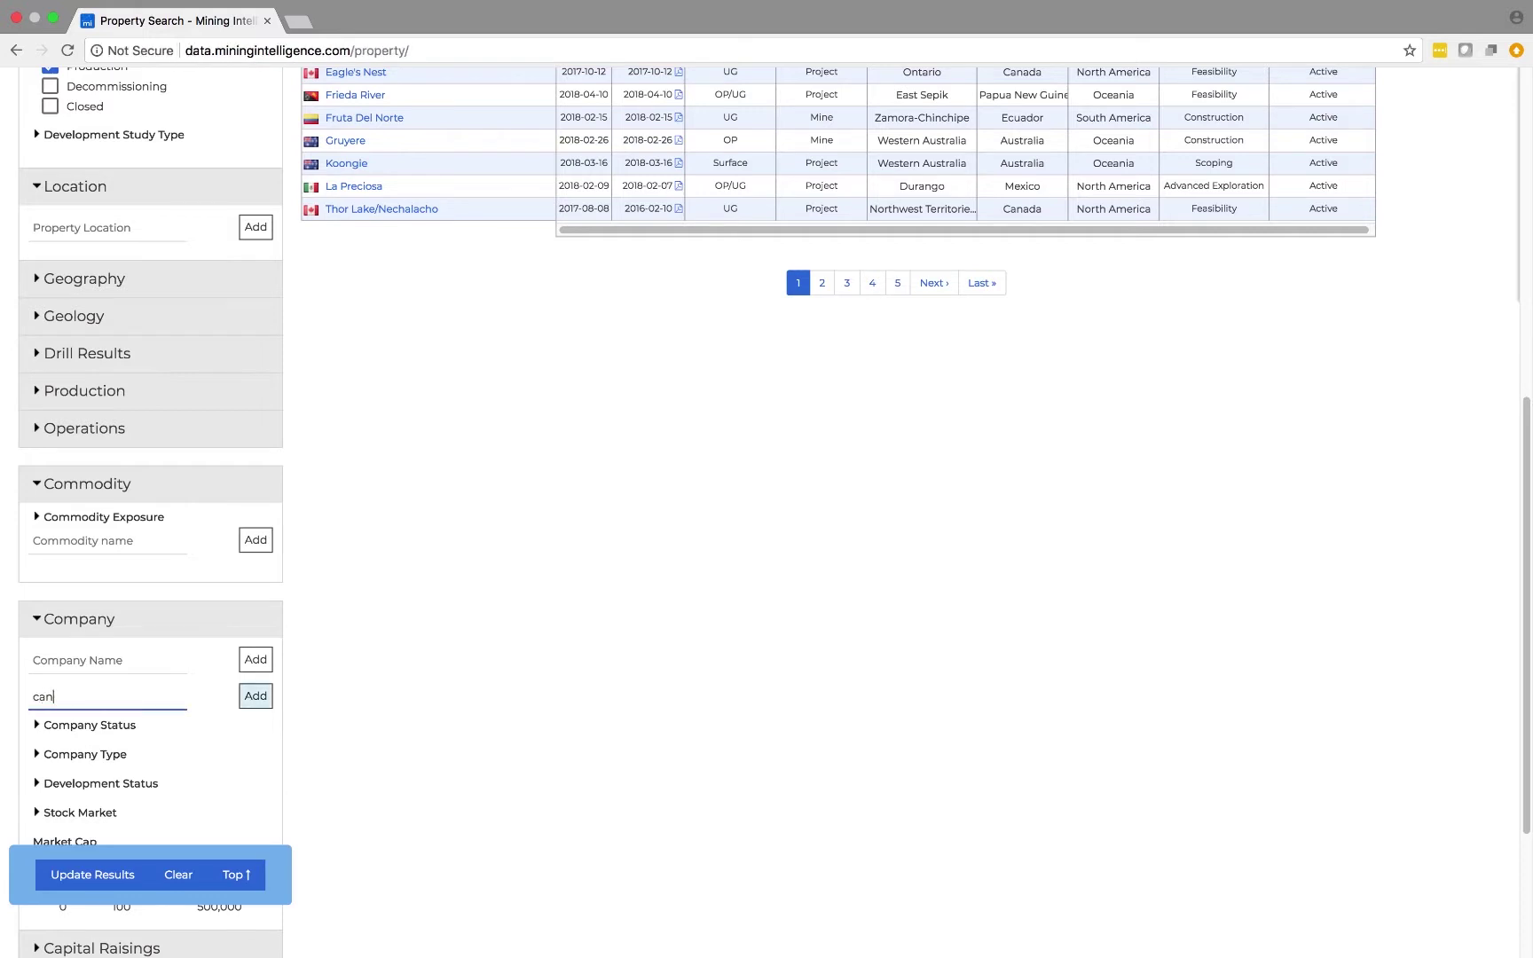
text(ada)
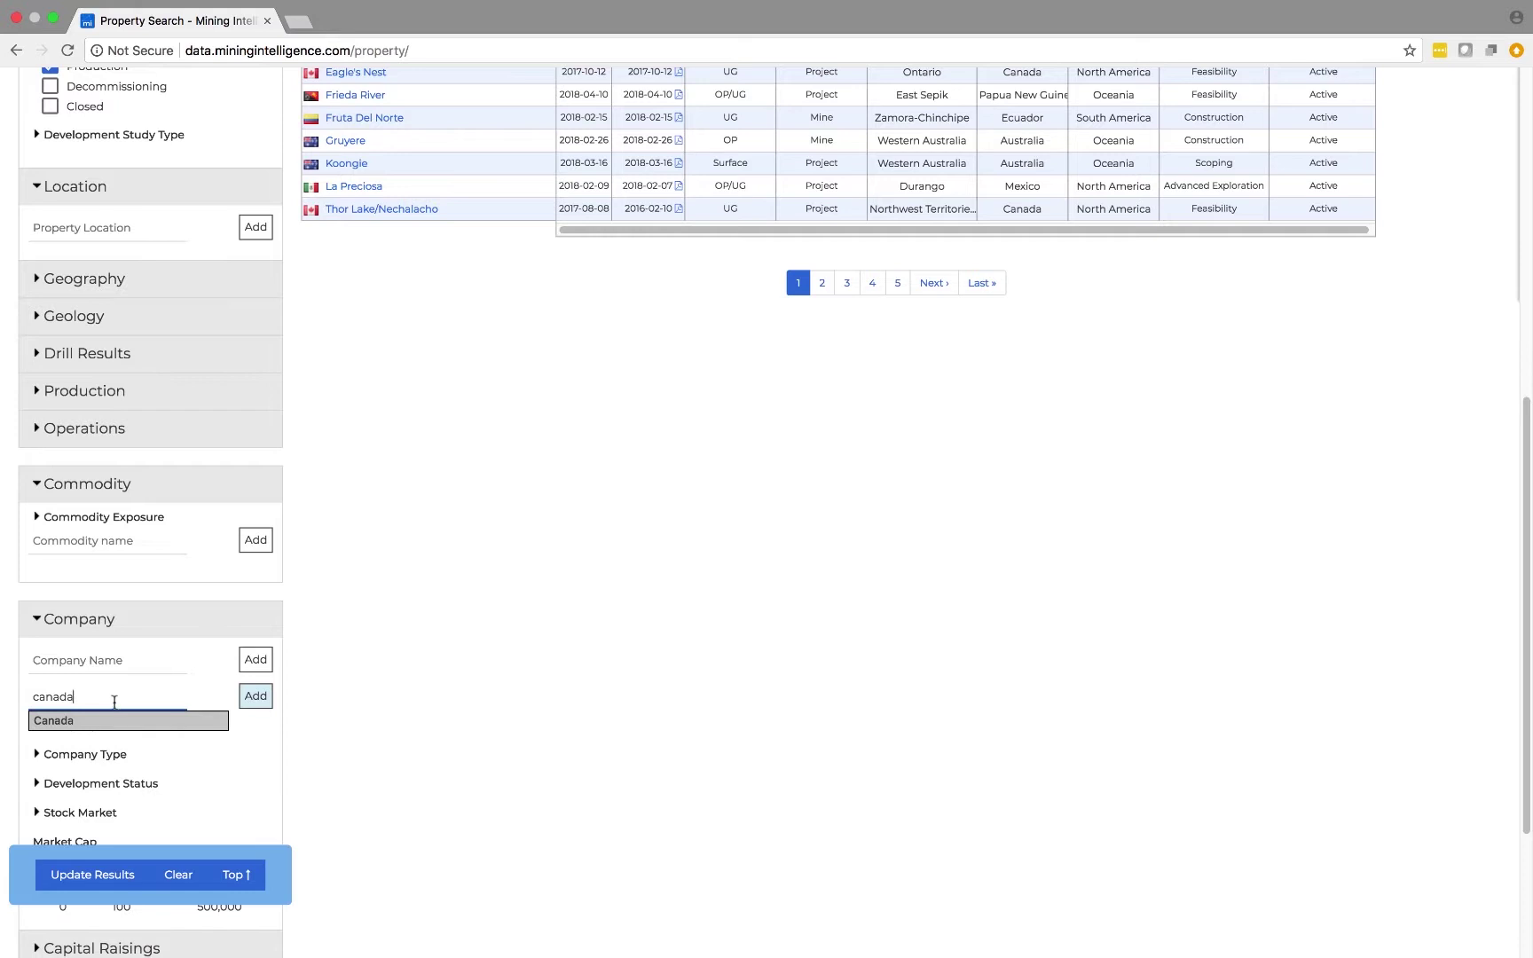
click(112, 720)
click(245, 703)
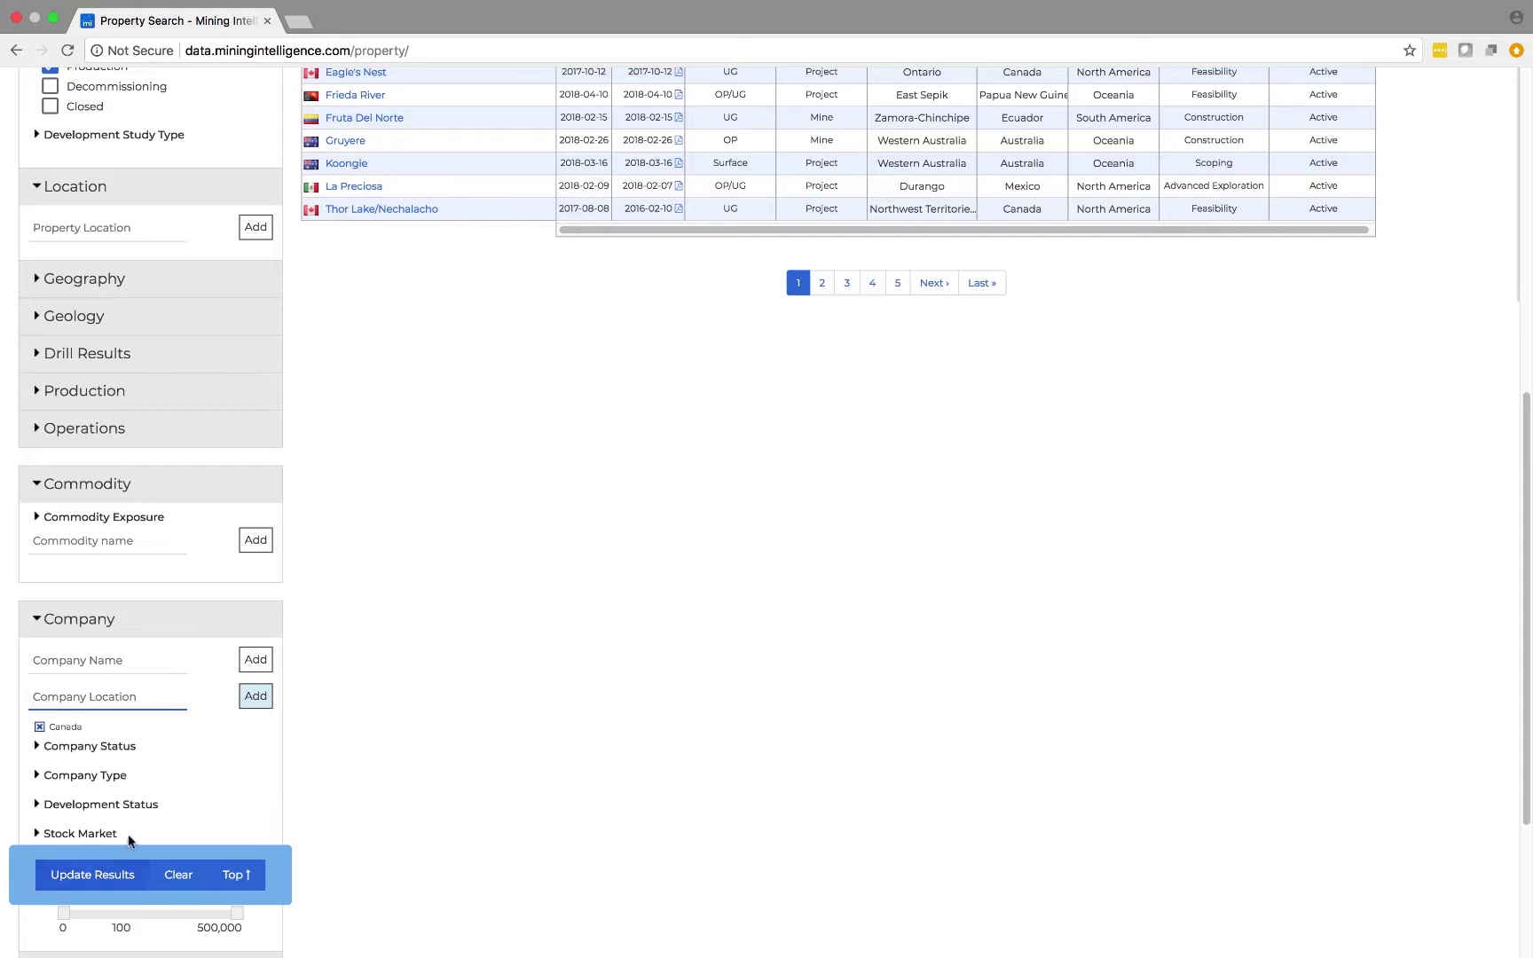
Step: Update the property search results with the chosen asset type, development status and company location criteria
scroll(130, 841, down, 1)
scroll(129, 841, down, 2)
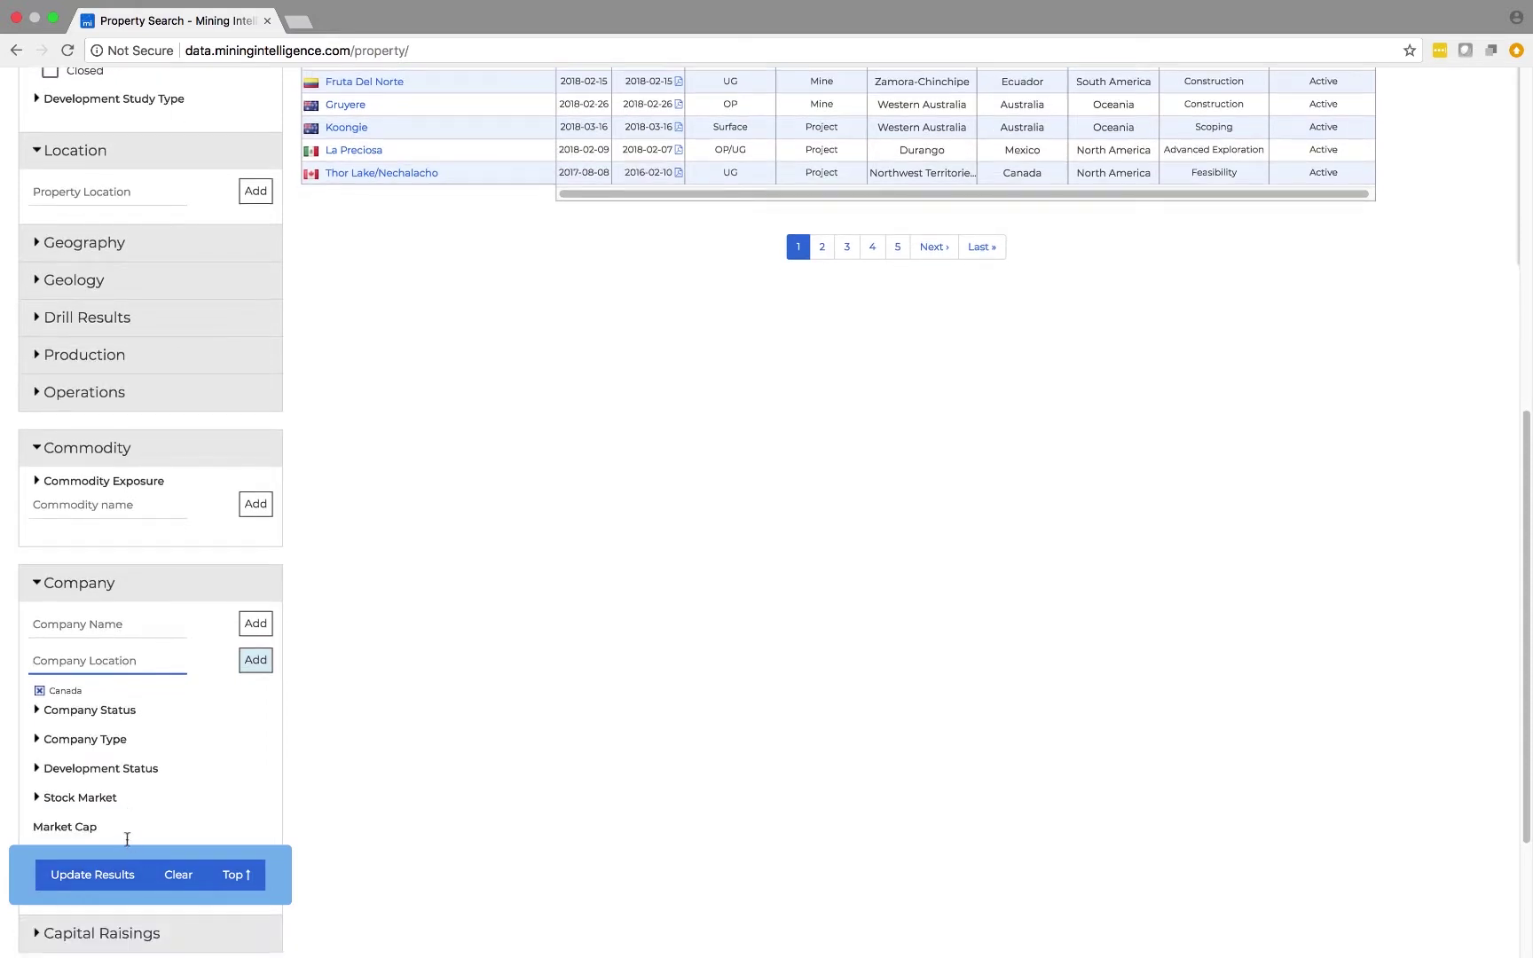
click(101, 876)
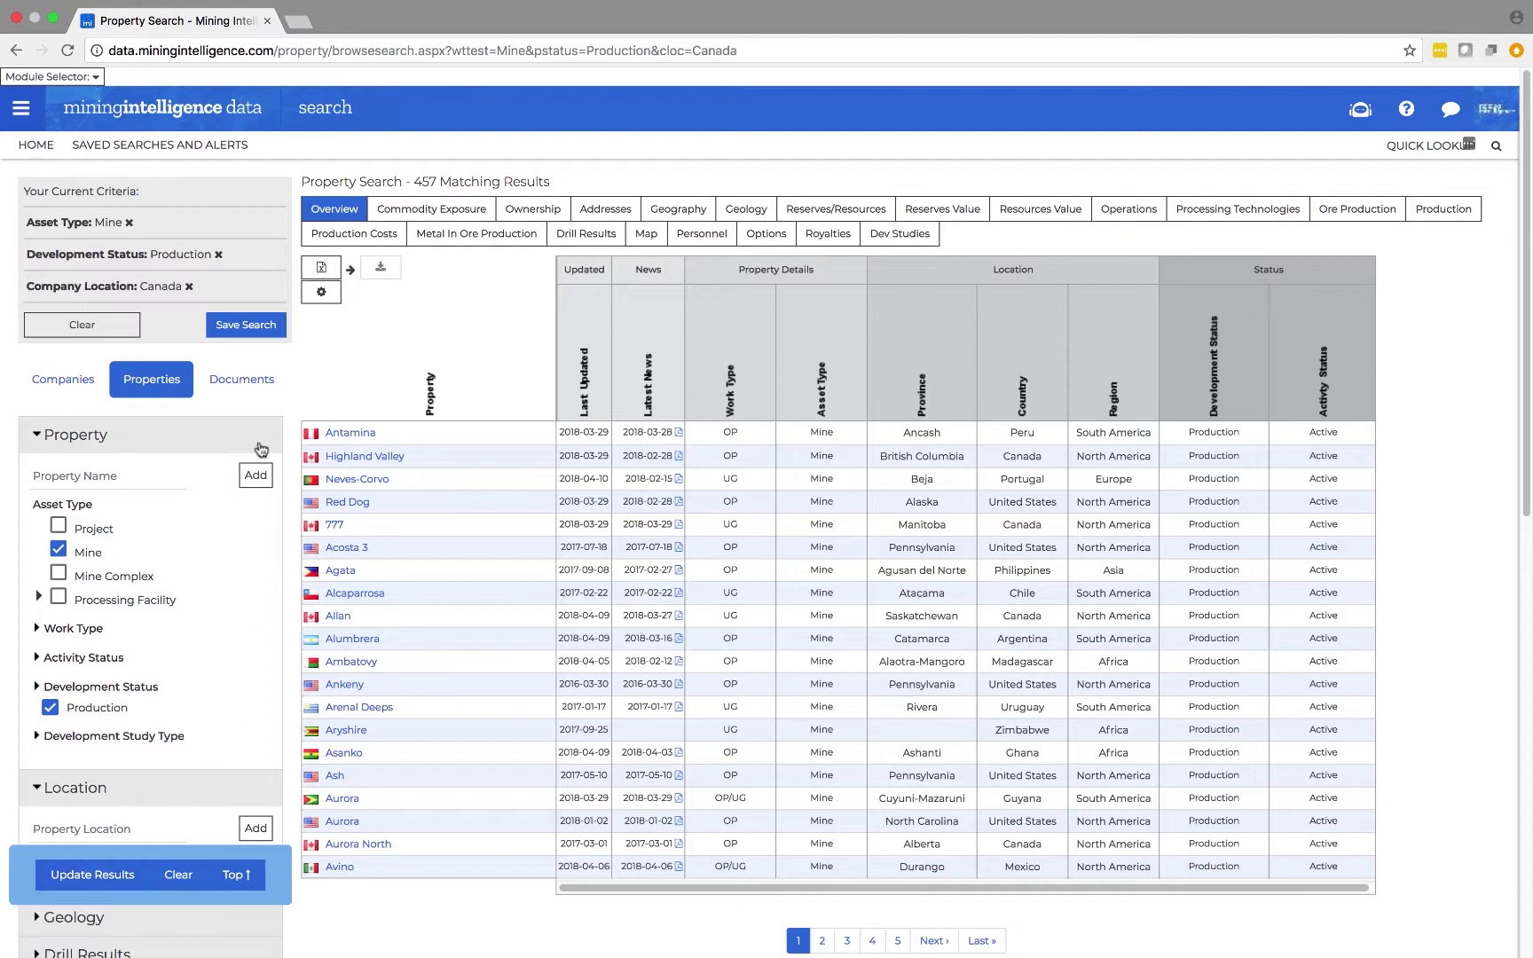
Step: Save the current search under the title "Producing Mines Canadian Companies"
click(257, 335)
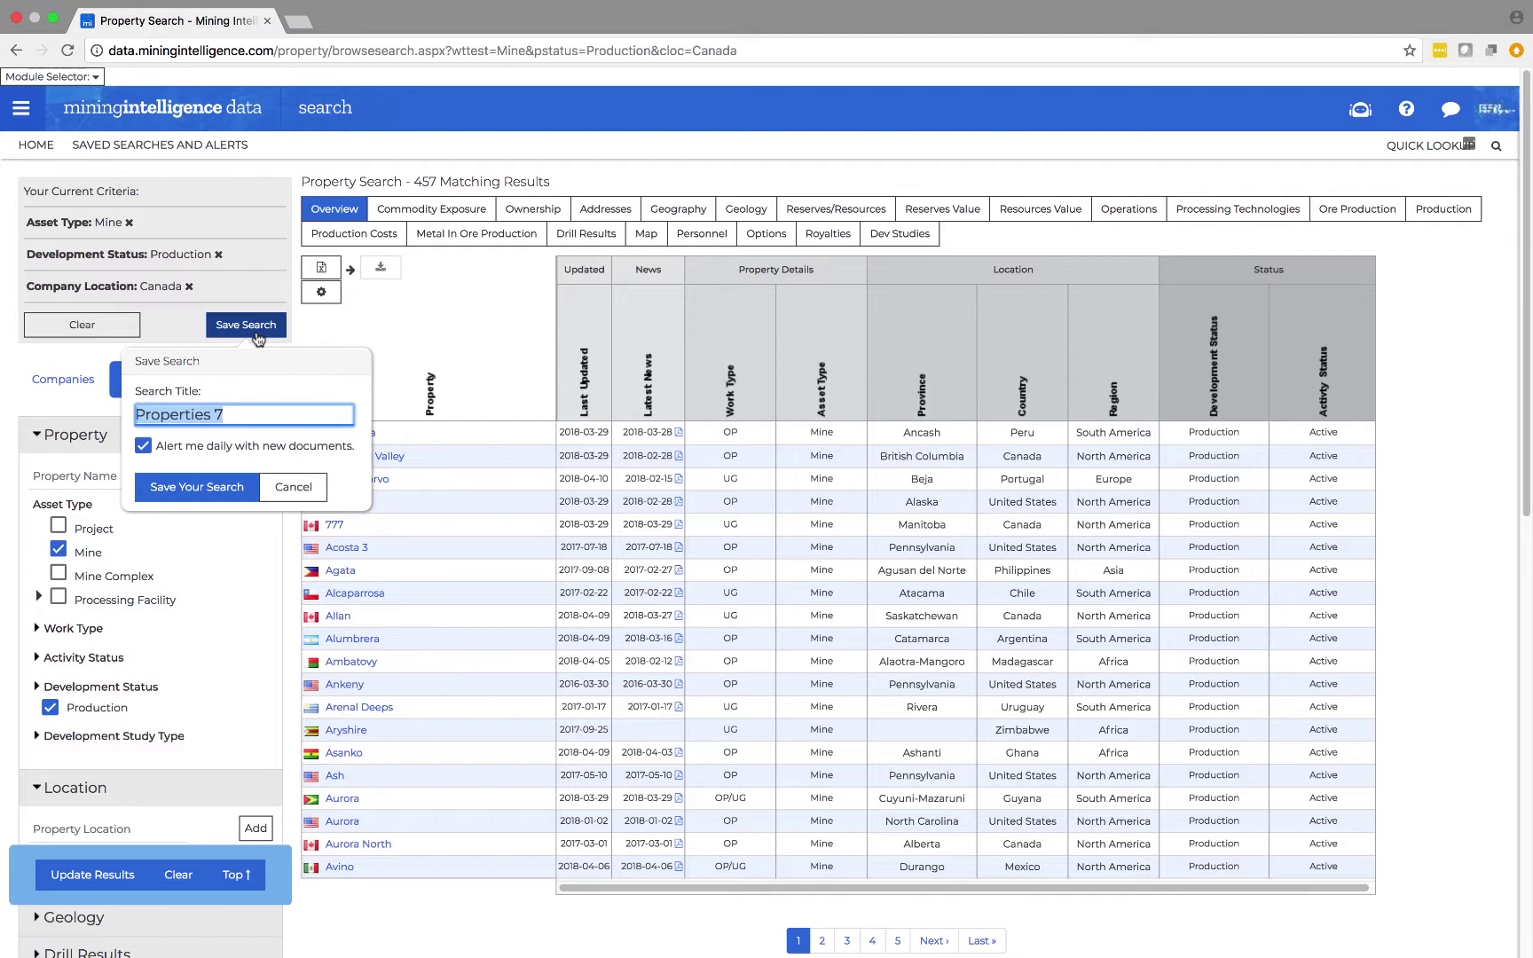
text(Produc)
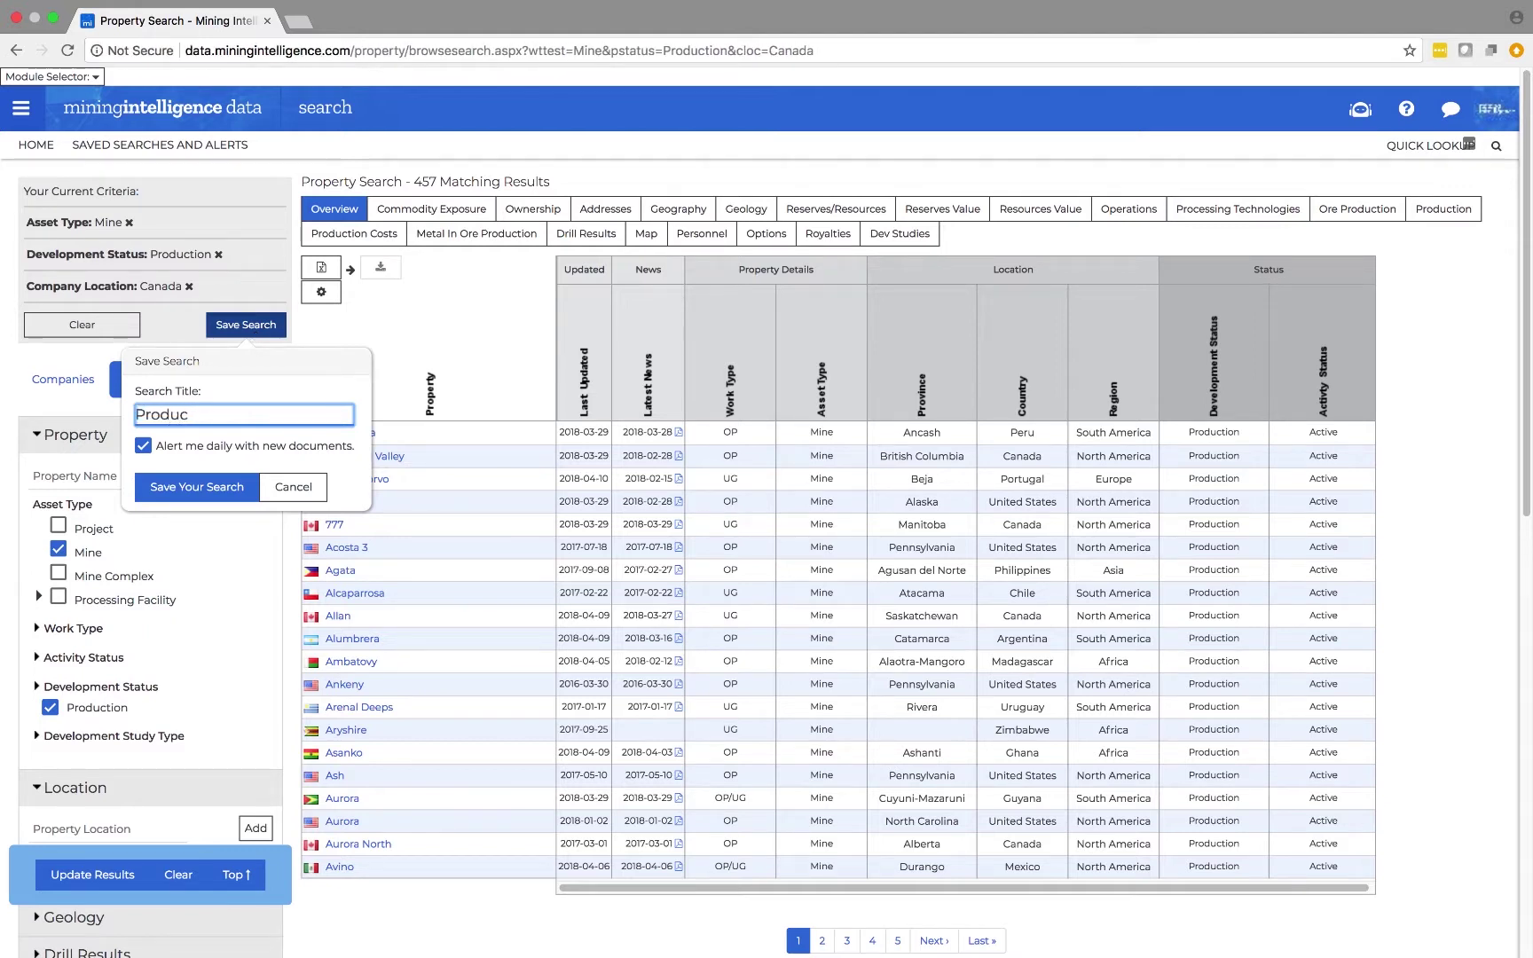
text(ing Mines )
text(Canadian Companies)
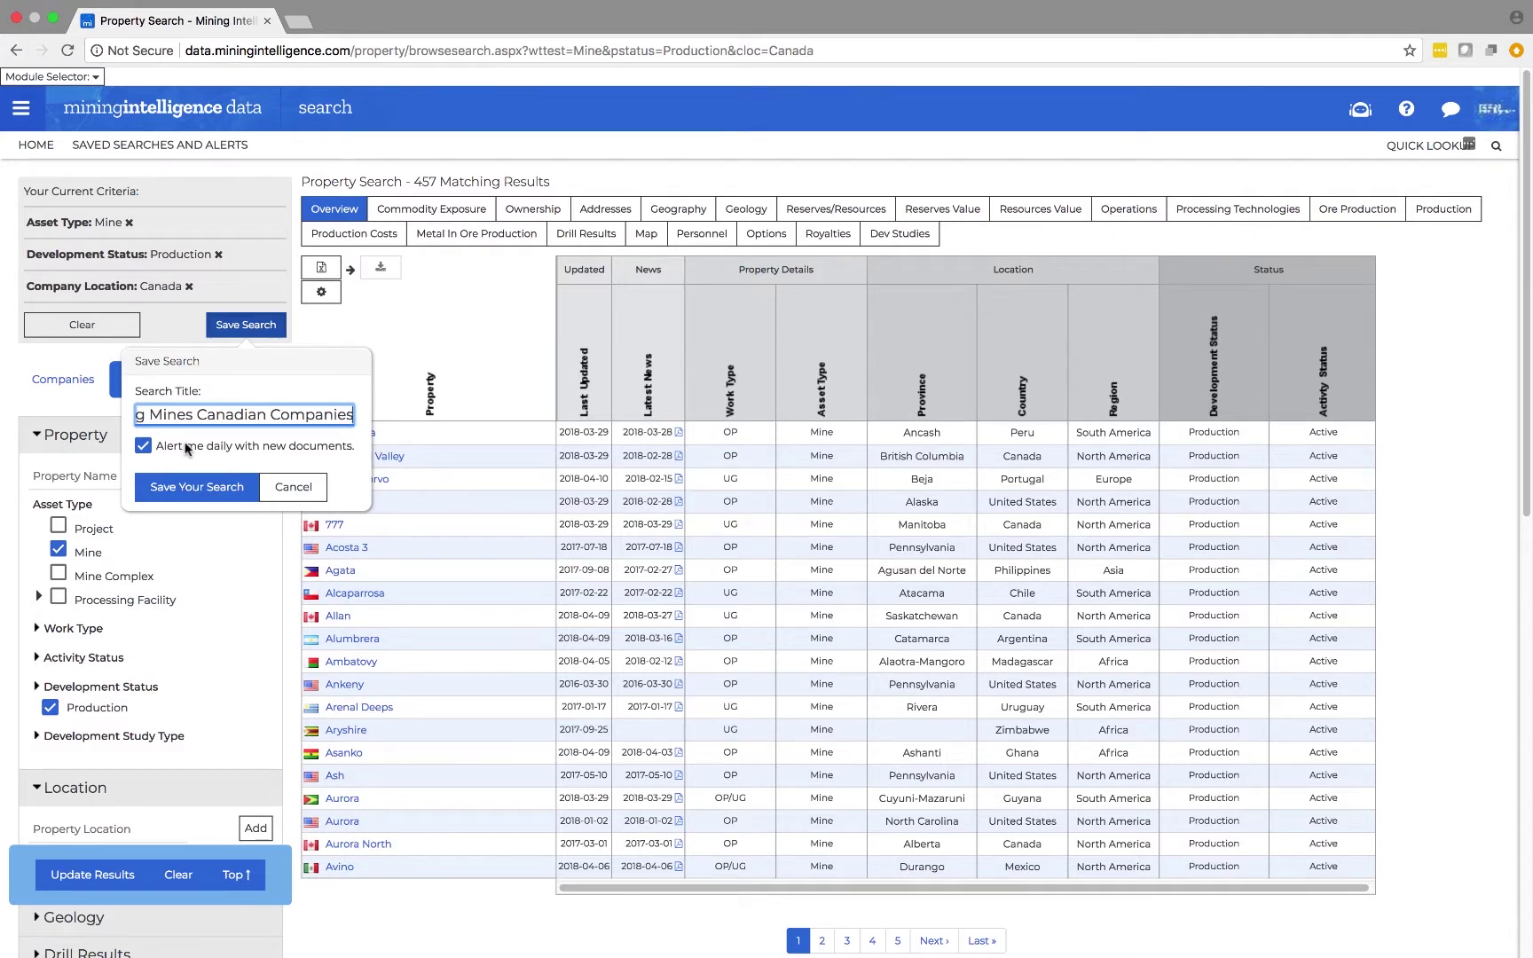
click(198, 493)
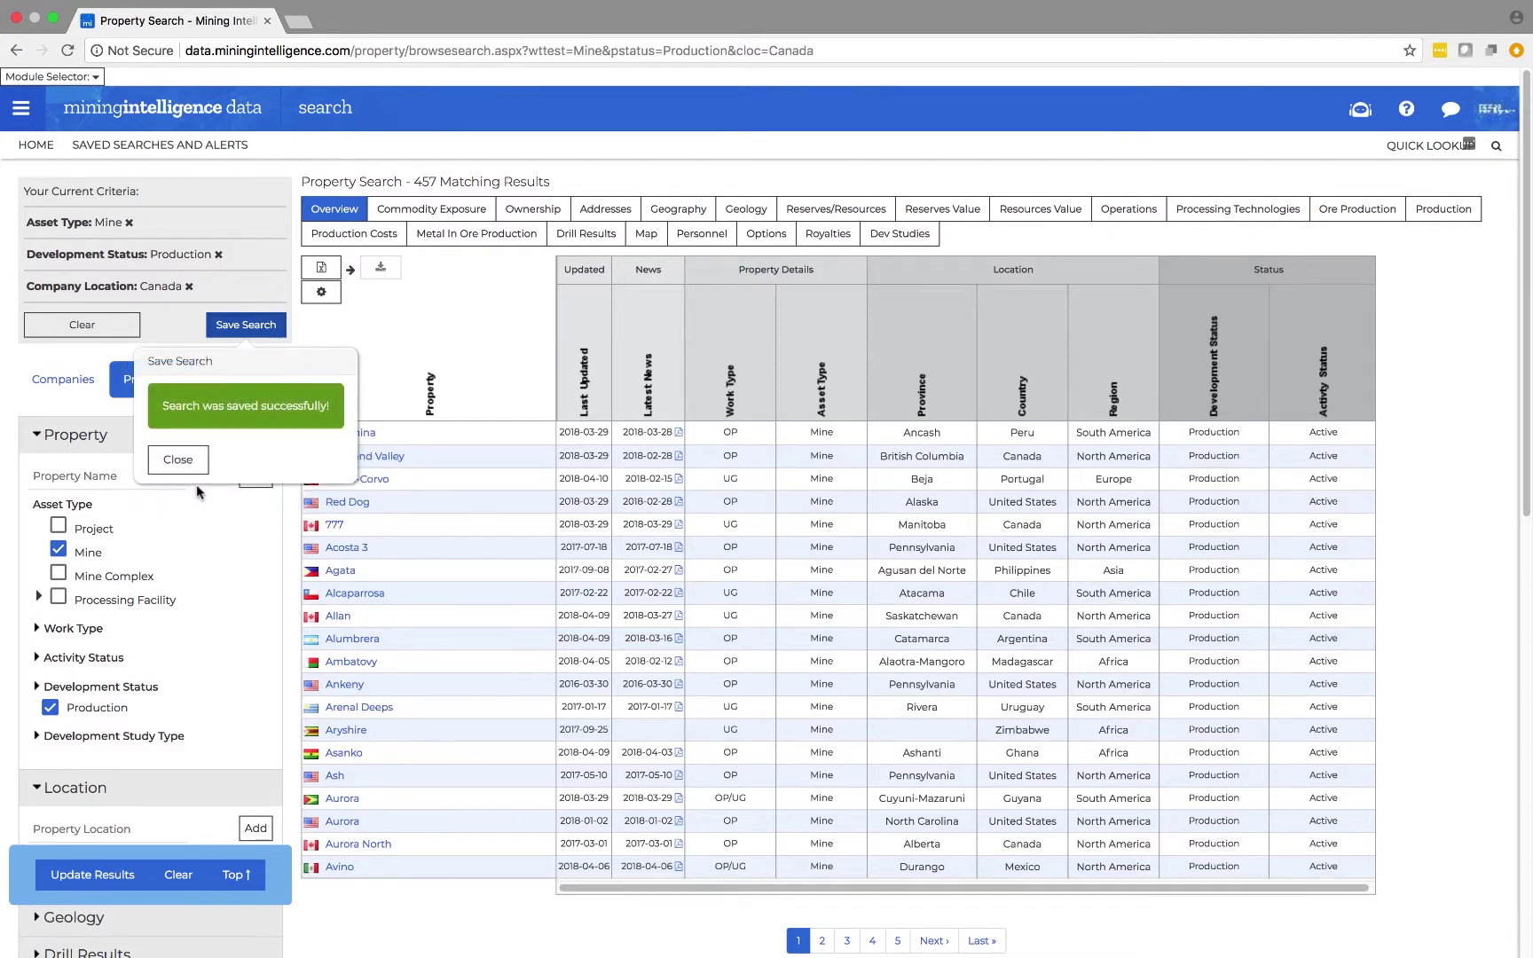
click(201, 458)
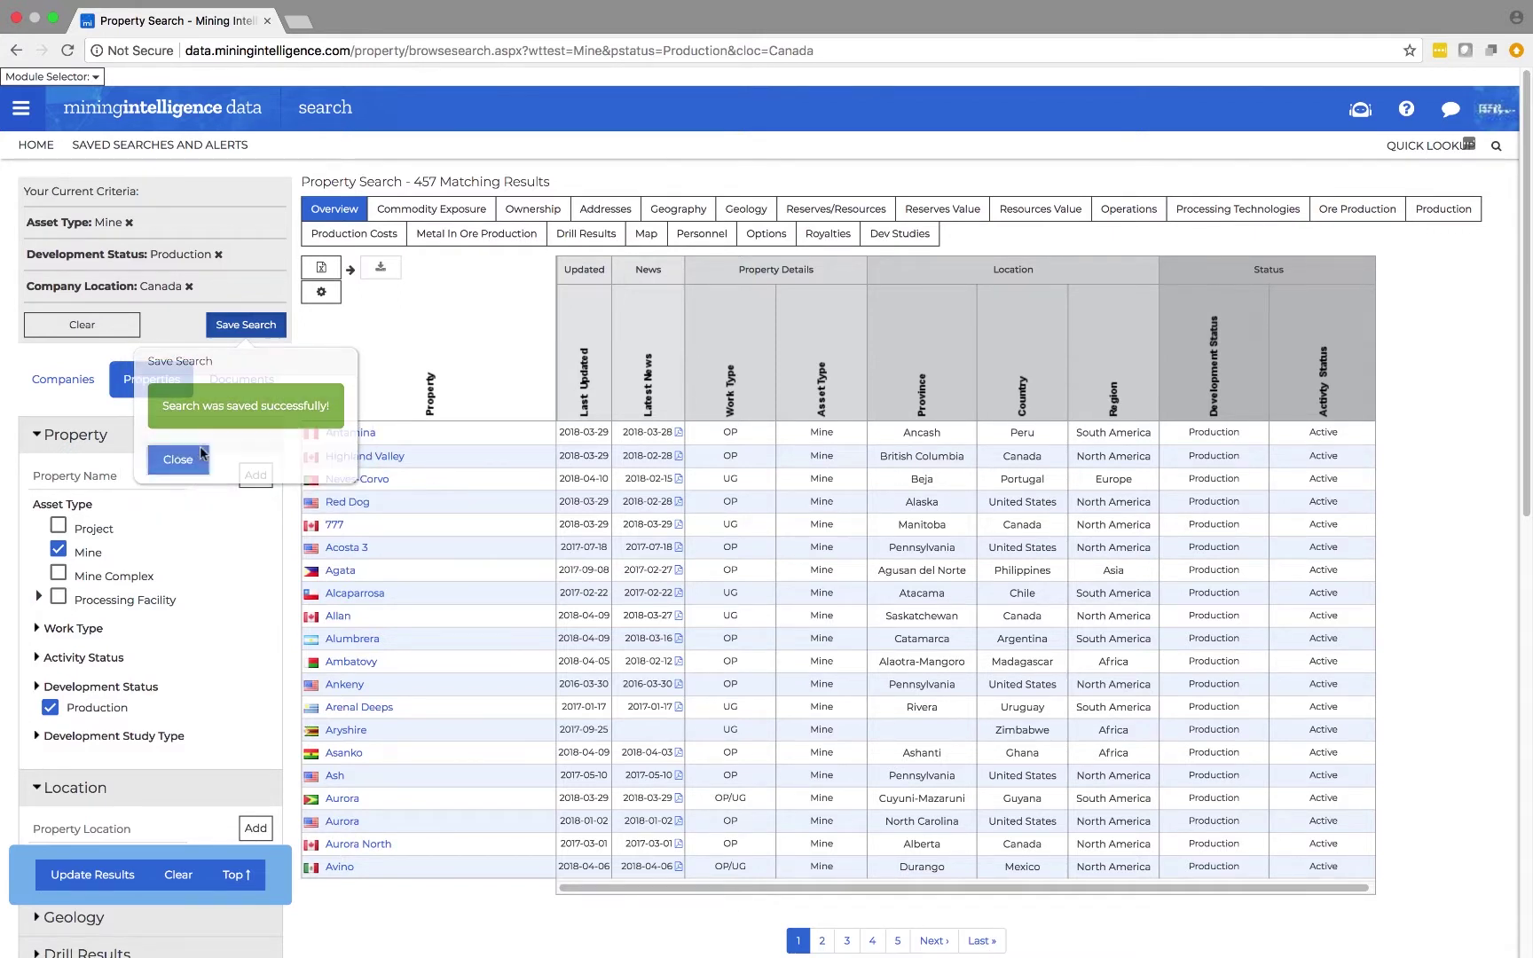
click(212, 156)
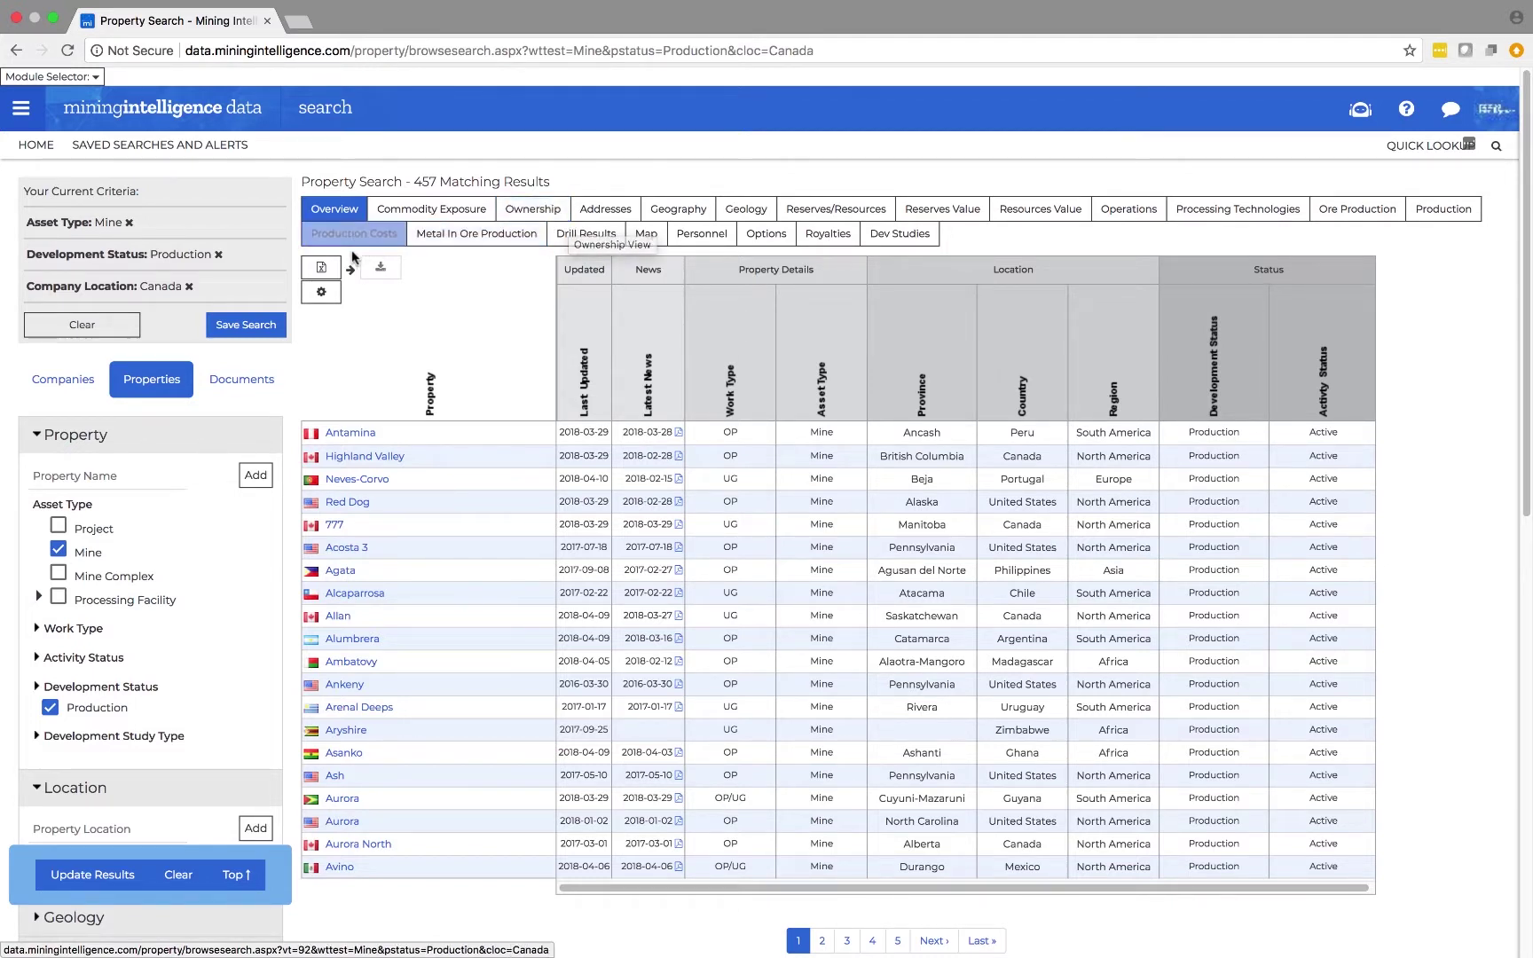
Step: Create and download a custom Excel document of the results with the Overview, Geology and Operations views
click(323, 293)
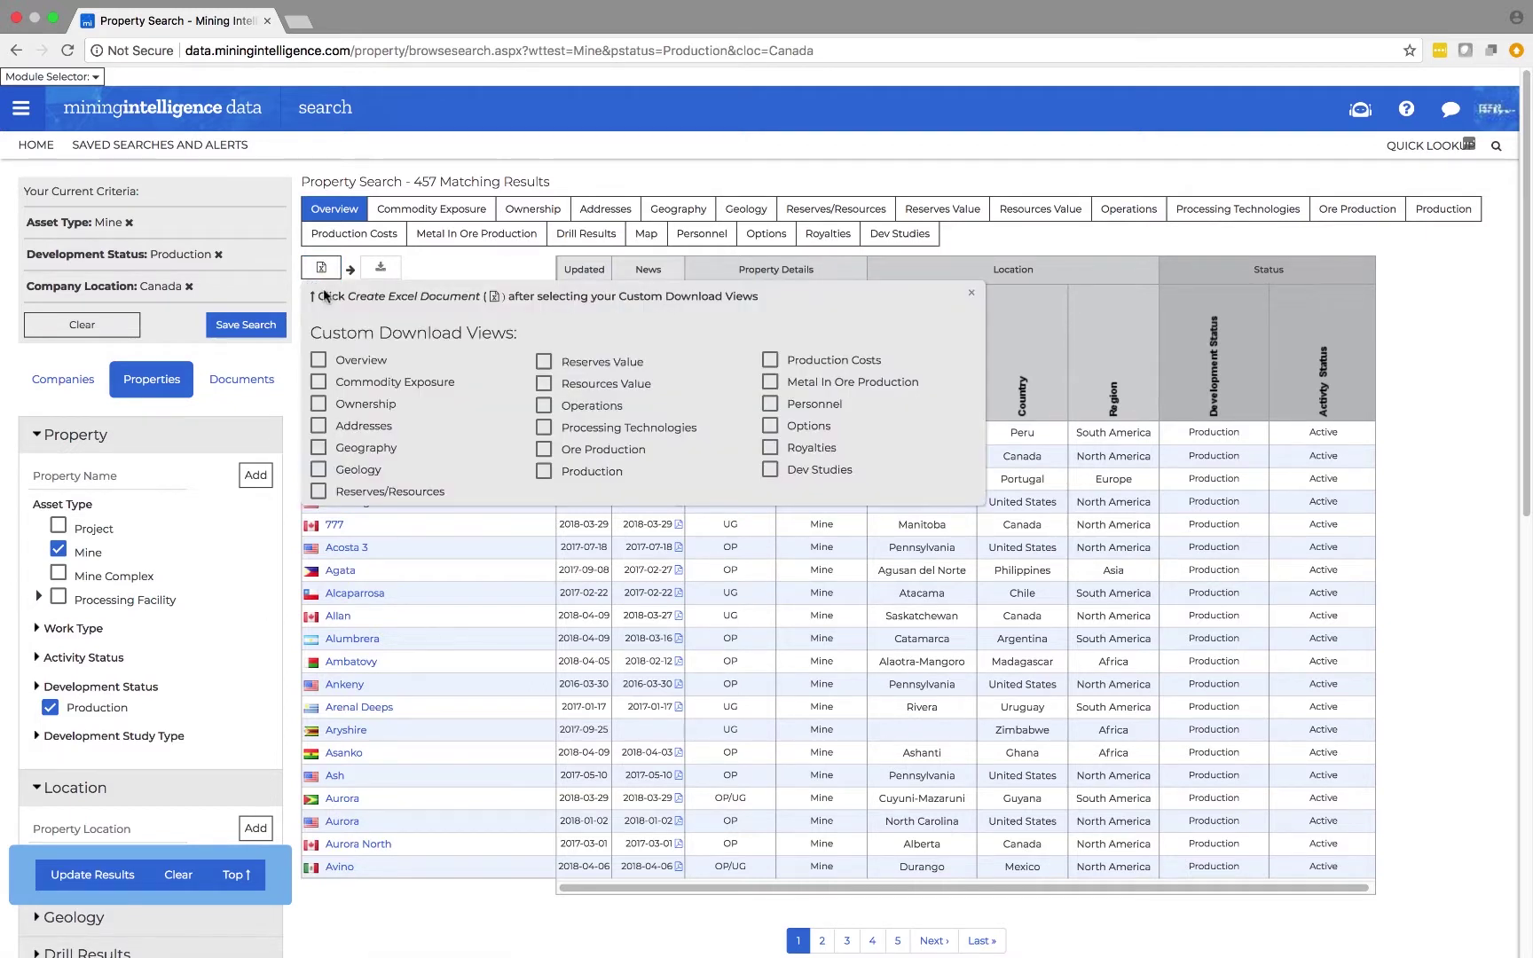
click(320, 363)
click(318, 470)
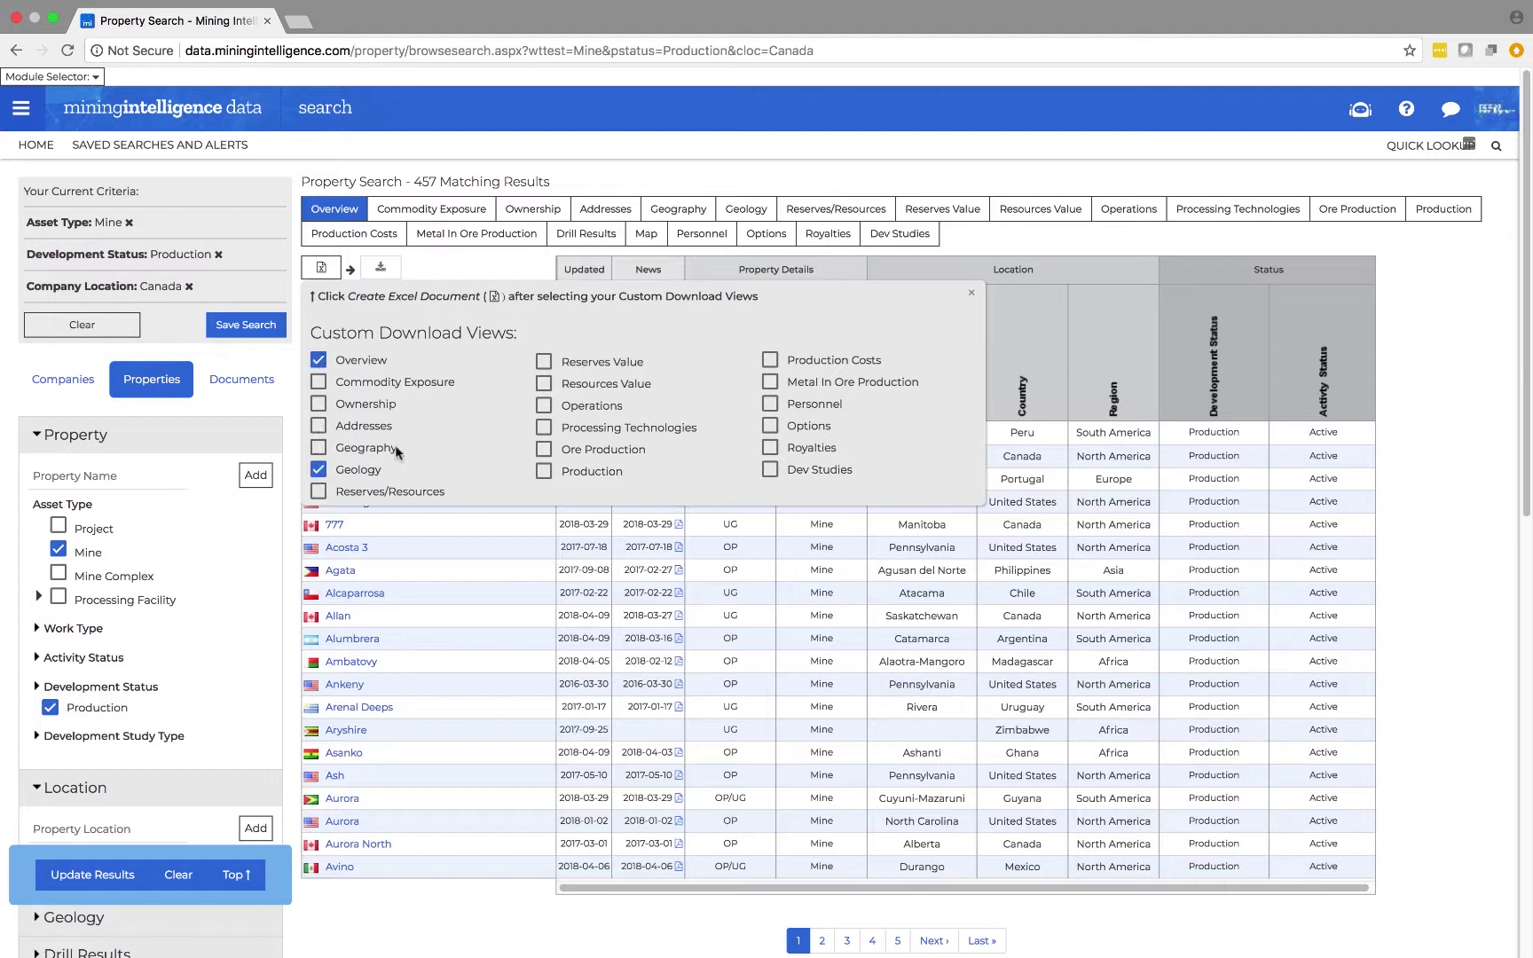
click(545, 405)
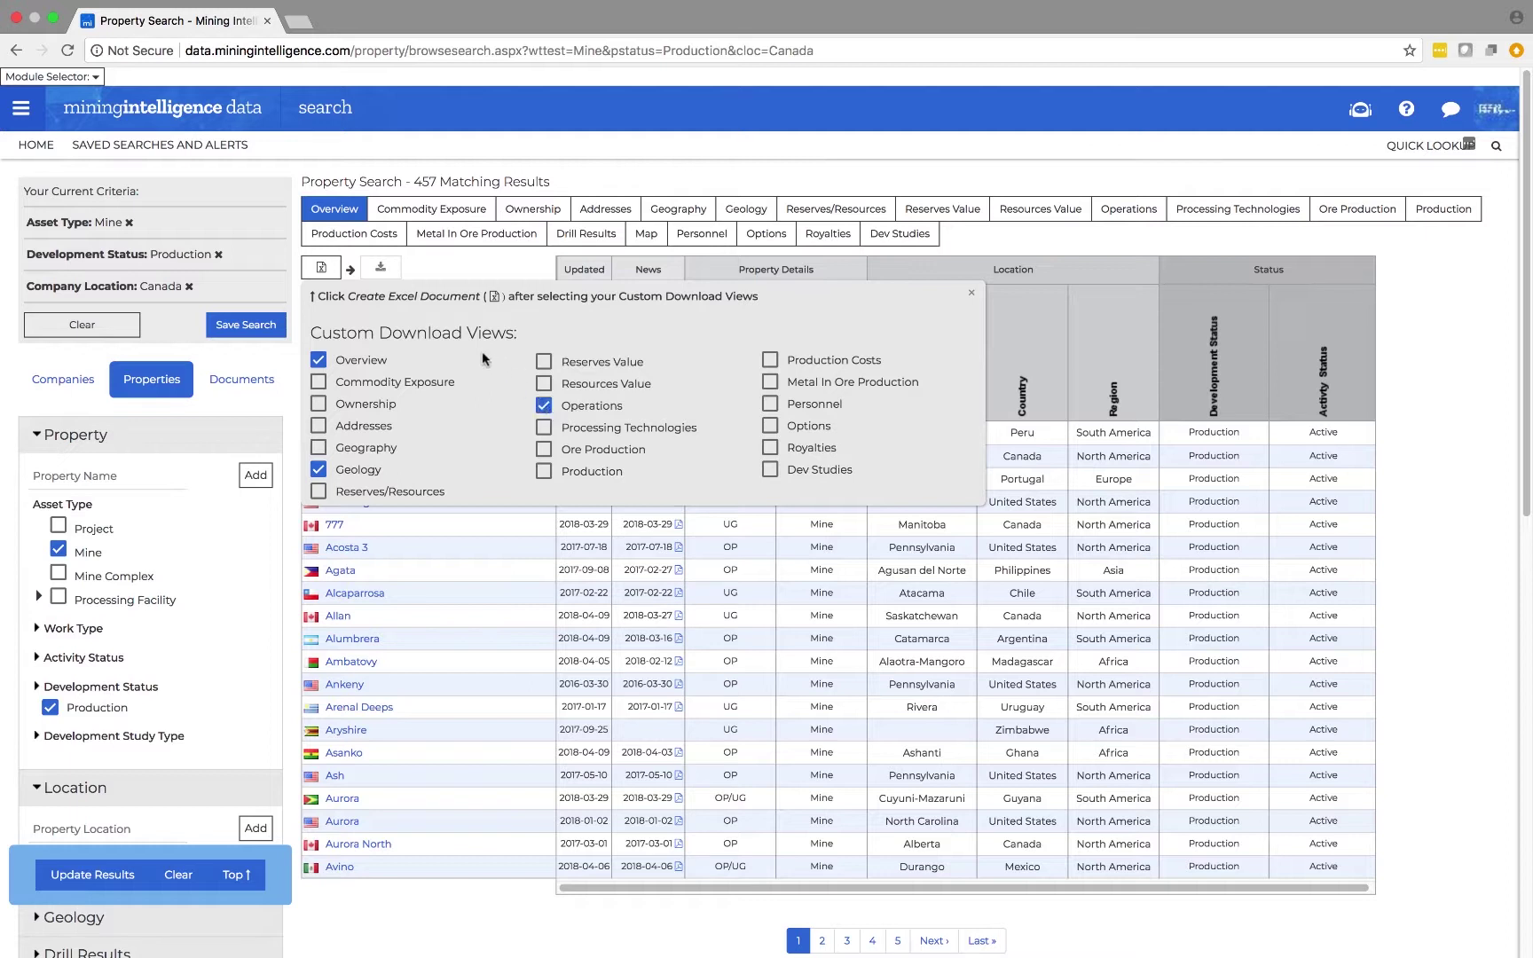
click(336, 279)
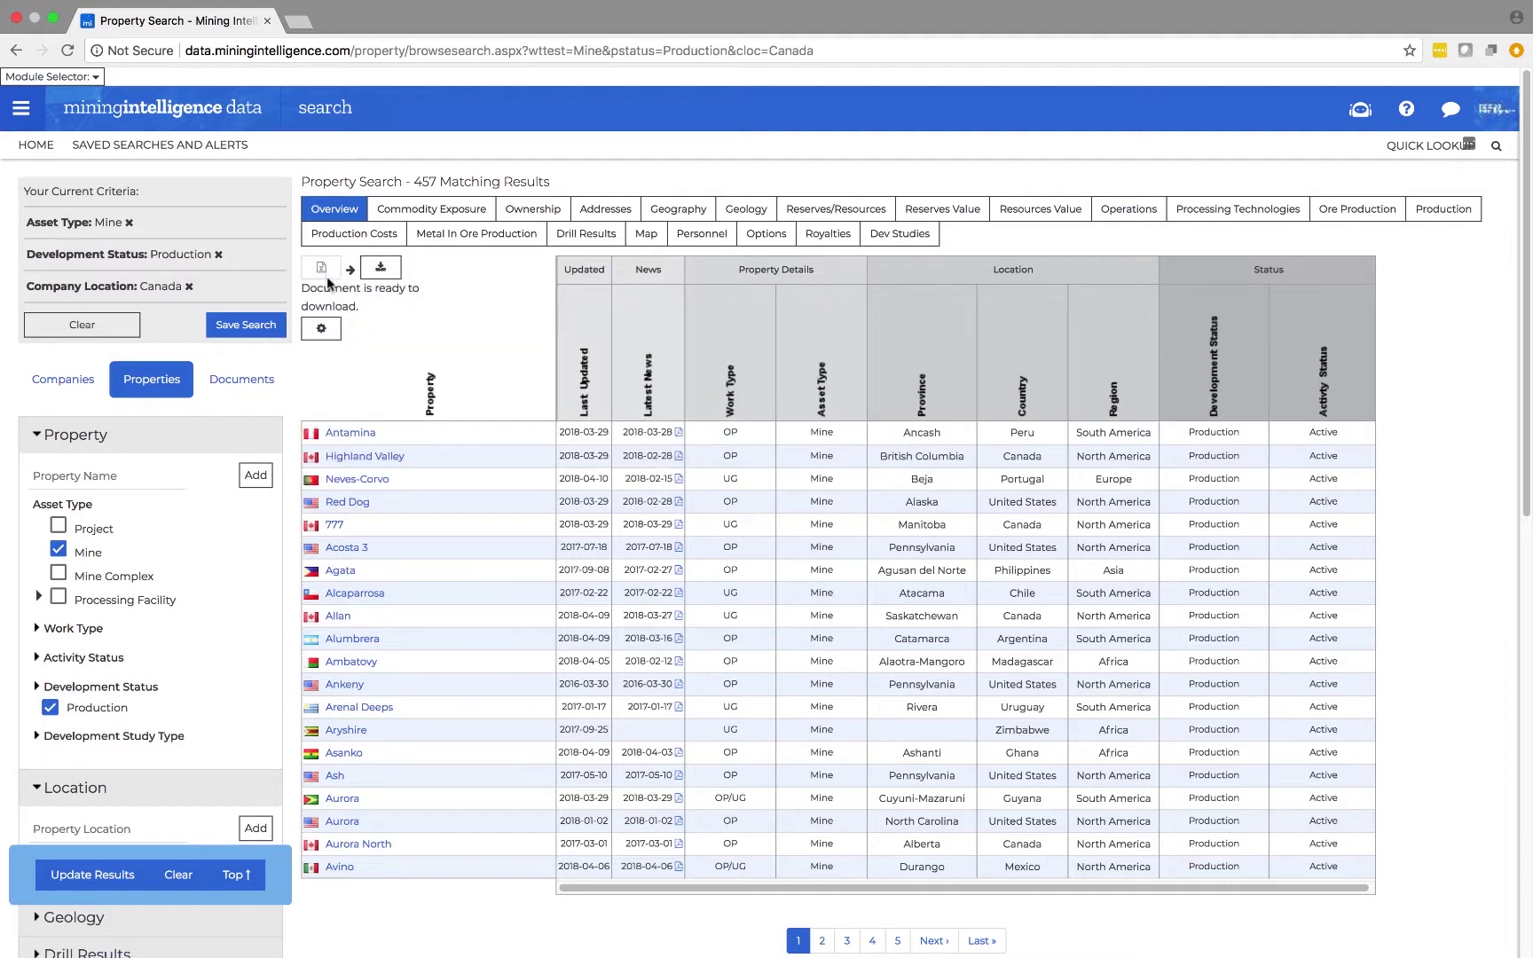
click(386, 278)
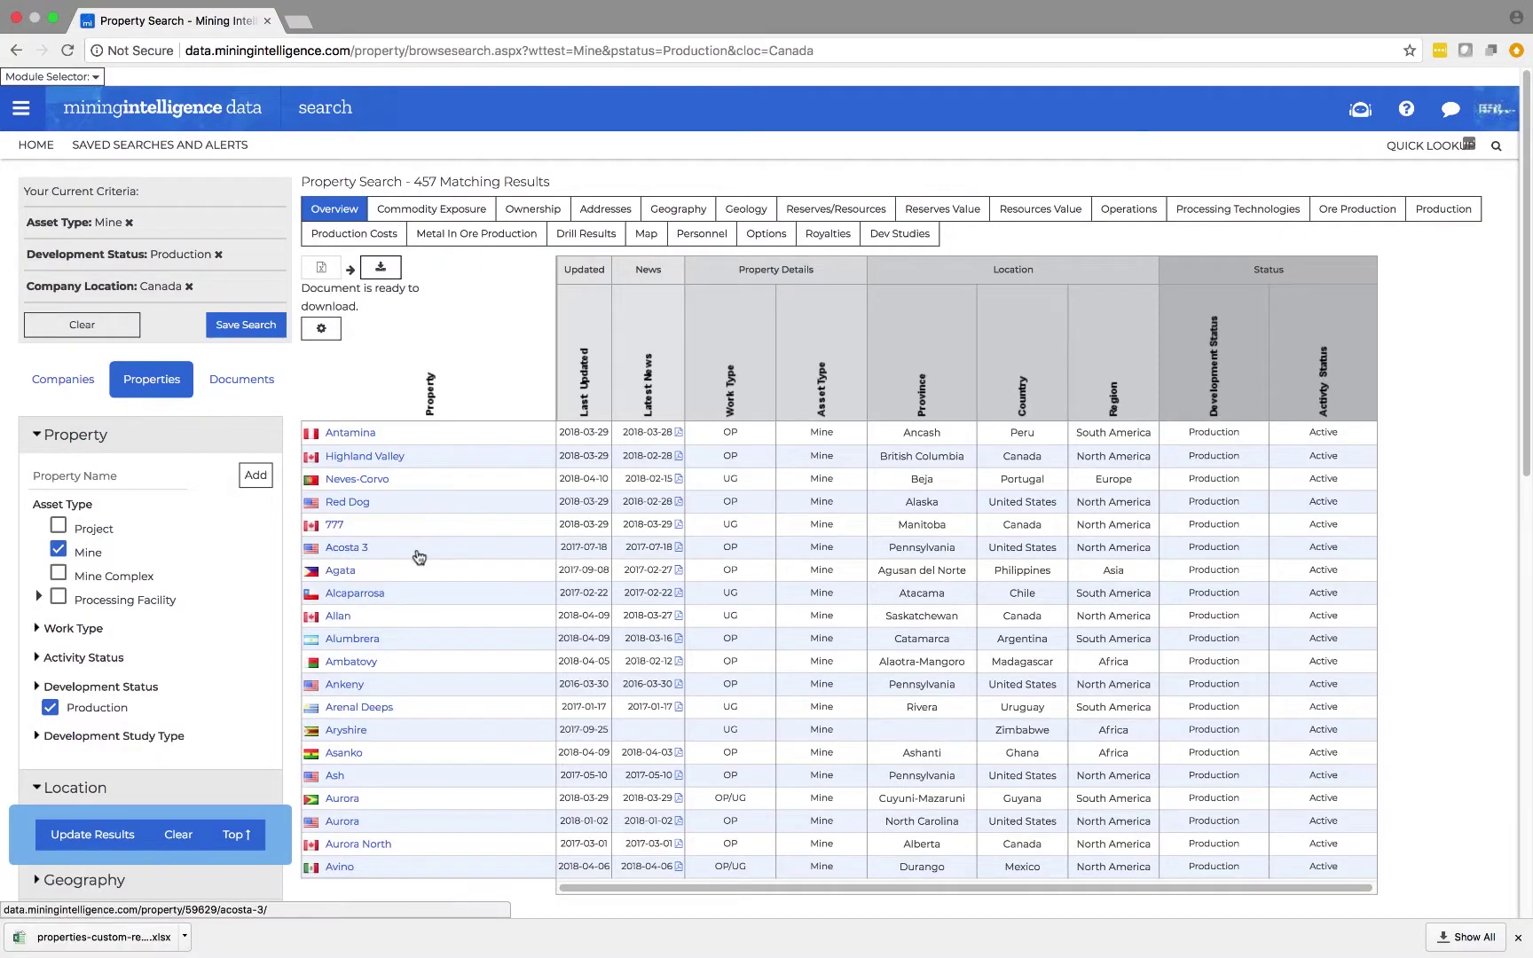
Step: Show the reserves/resources of the matching properties, and open the copper grade charts of the Antamina mine
click(852, 213)
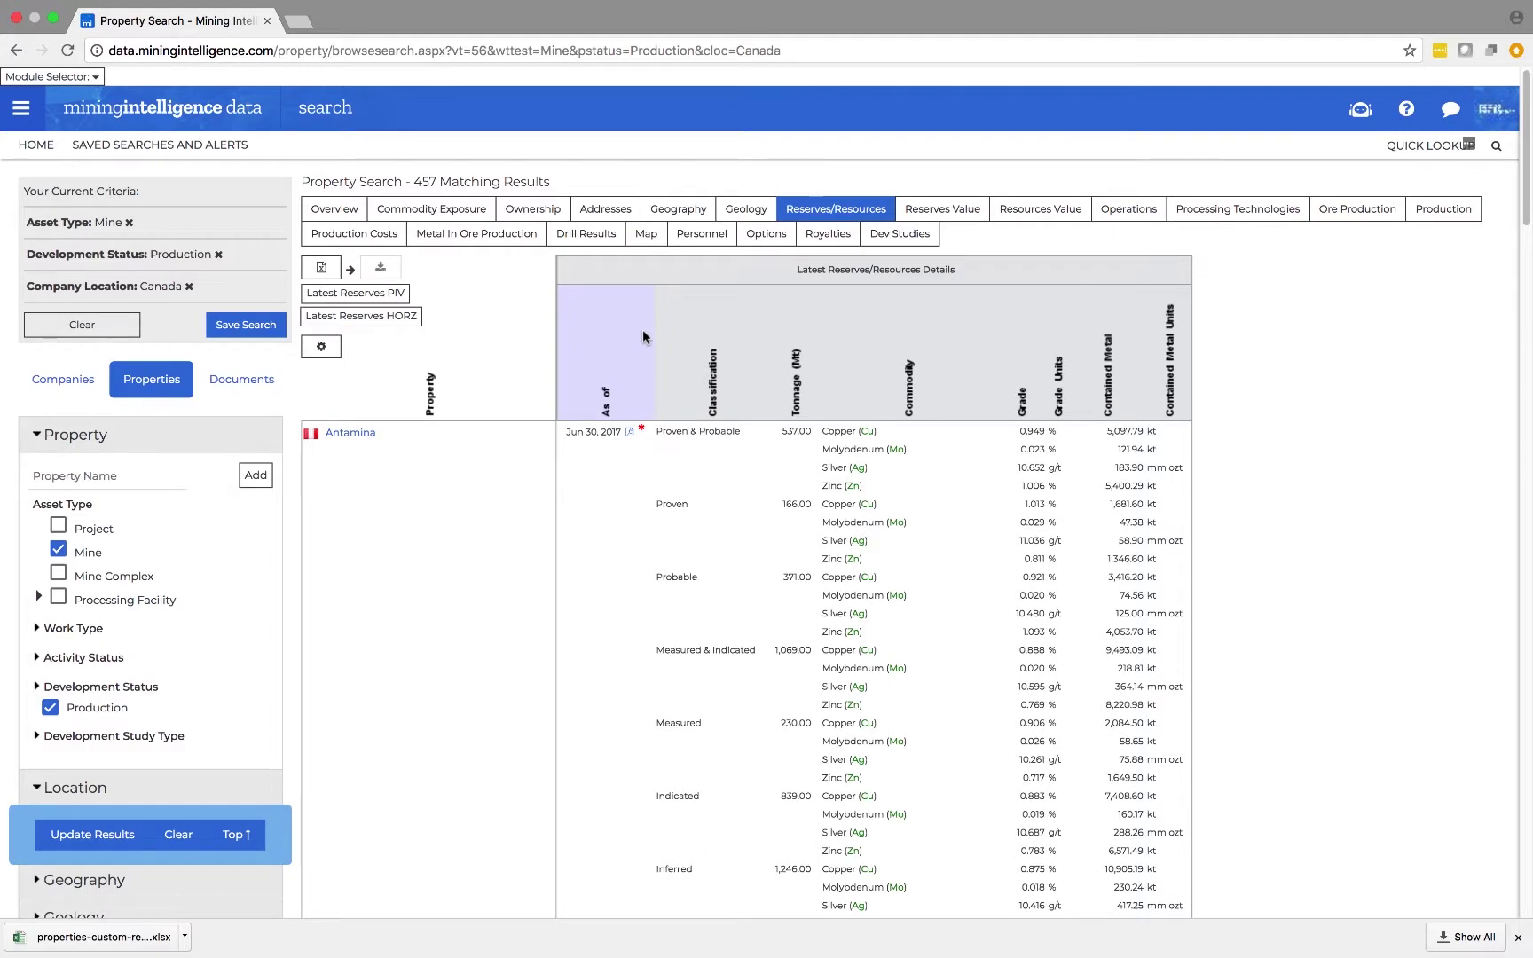
click(370, 435)
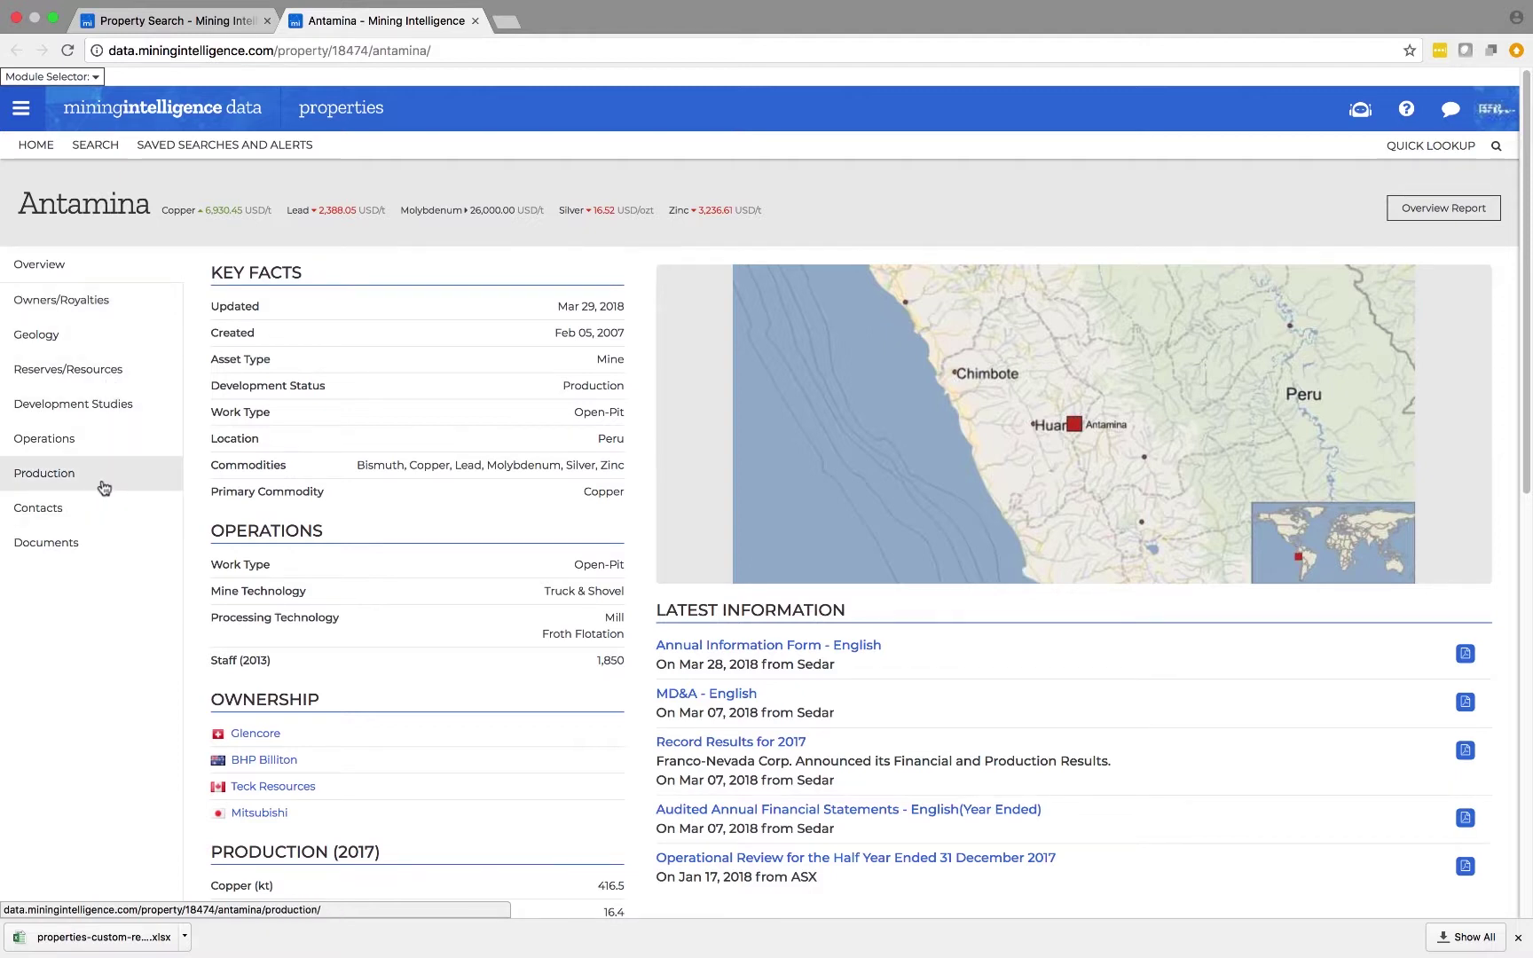
click(103, 384)
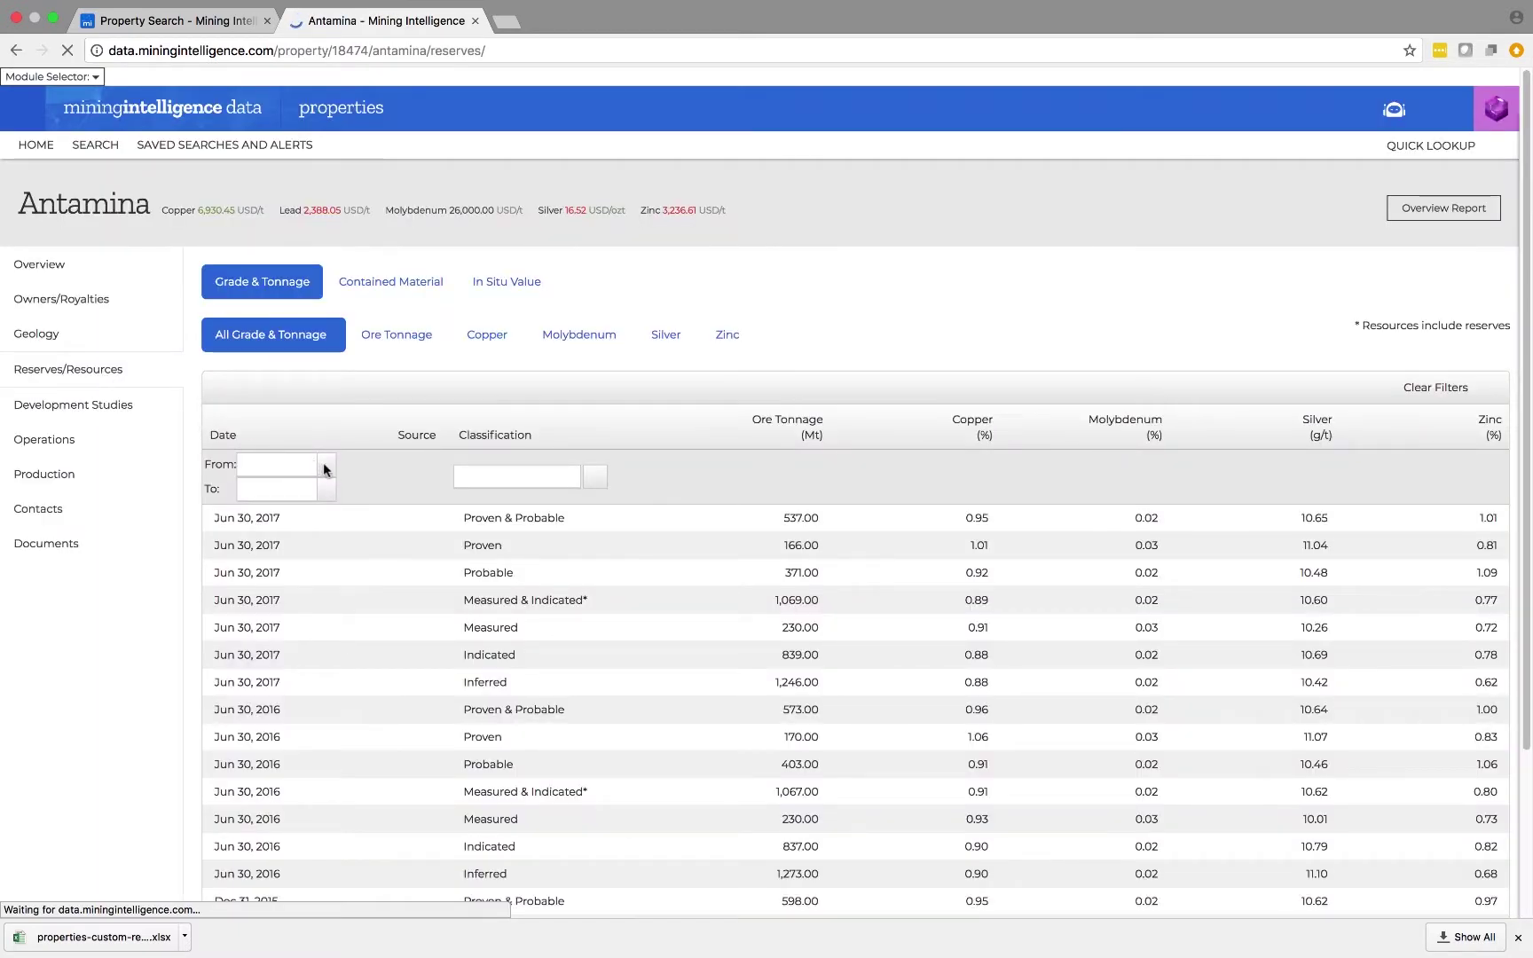
click(508, 352)
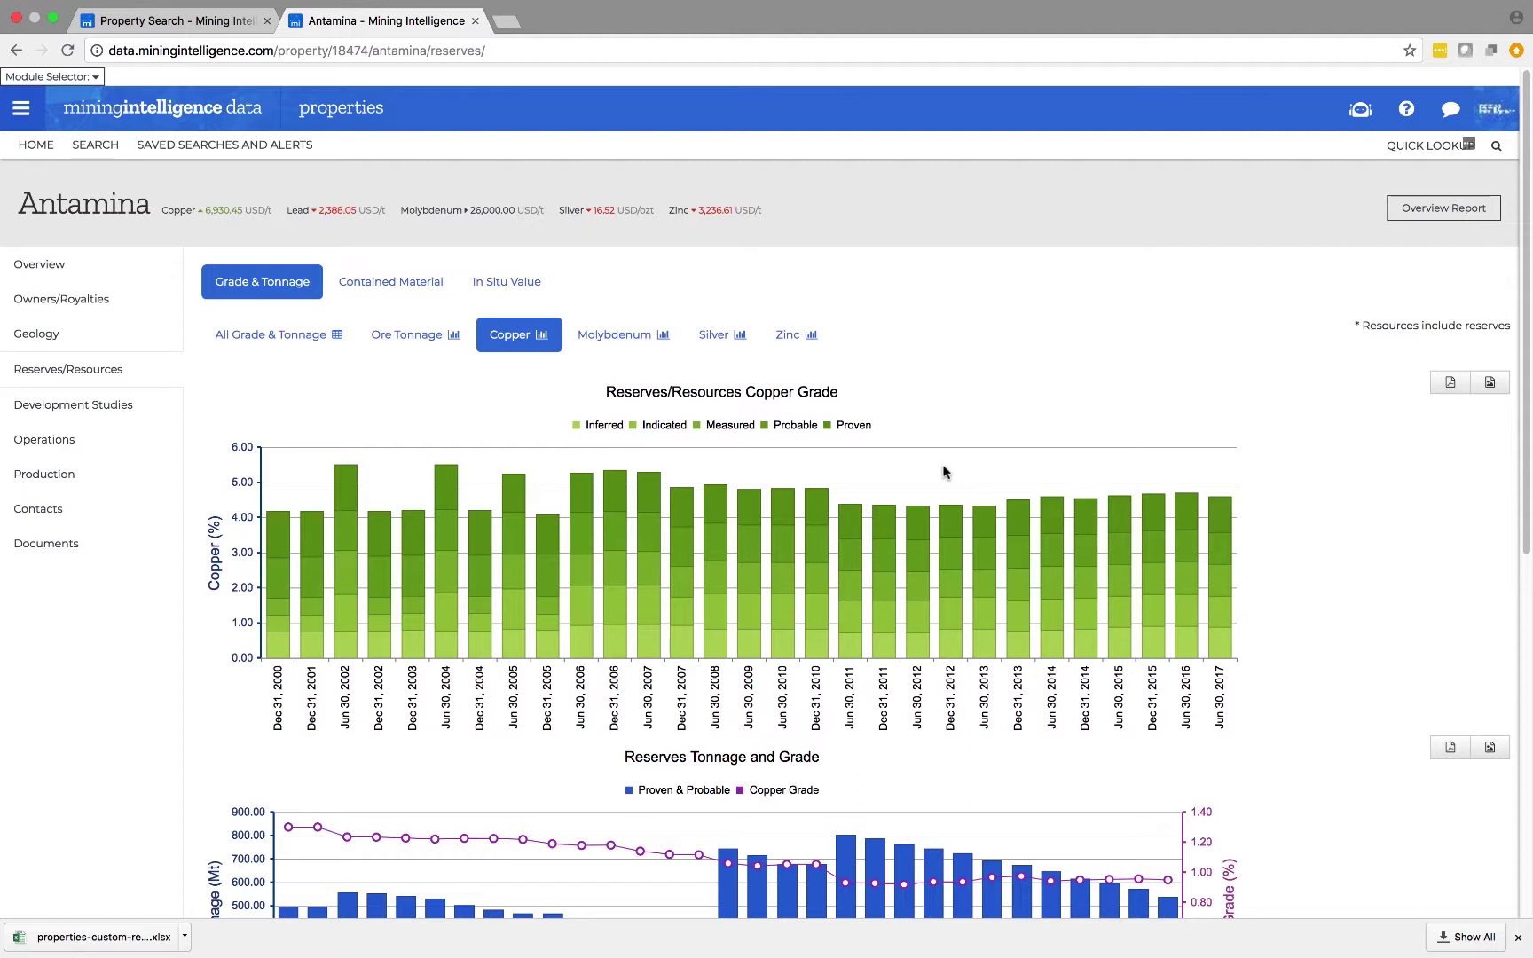
Step: Hide the Indicated, Inferred and Measured series in the Reserves/Resources Copper Grade chart
click(670, 427)
click(617, 429)
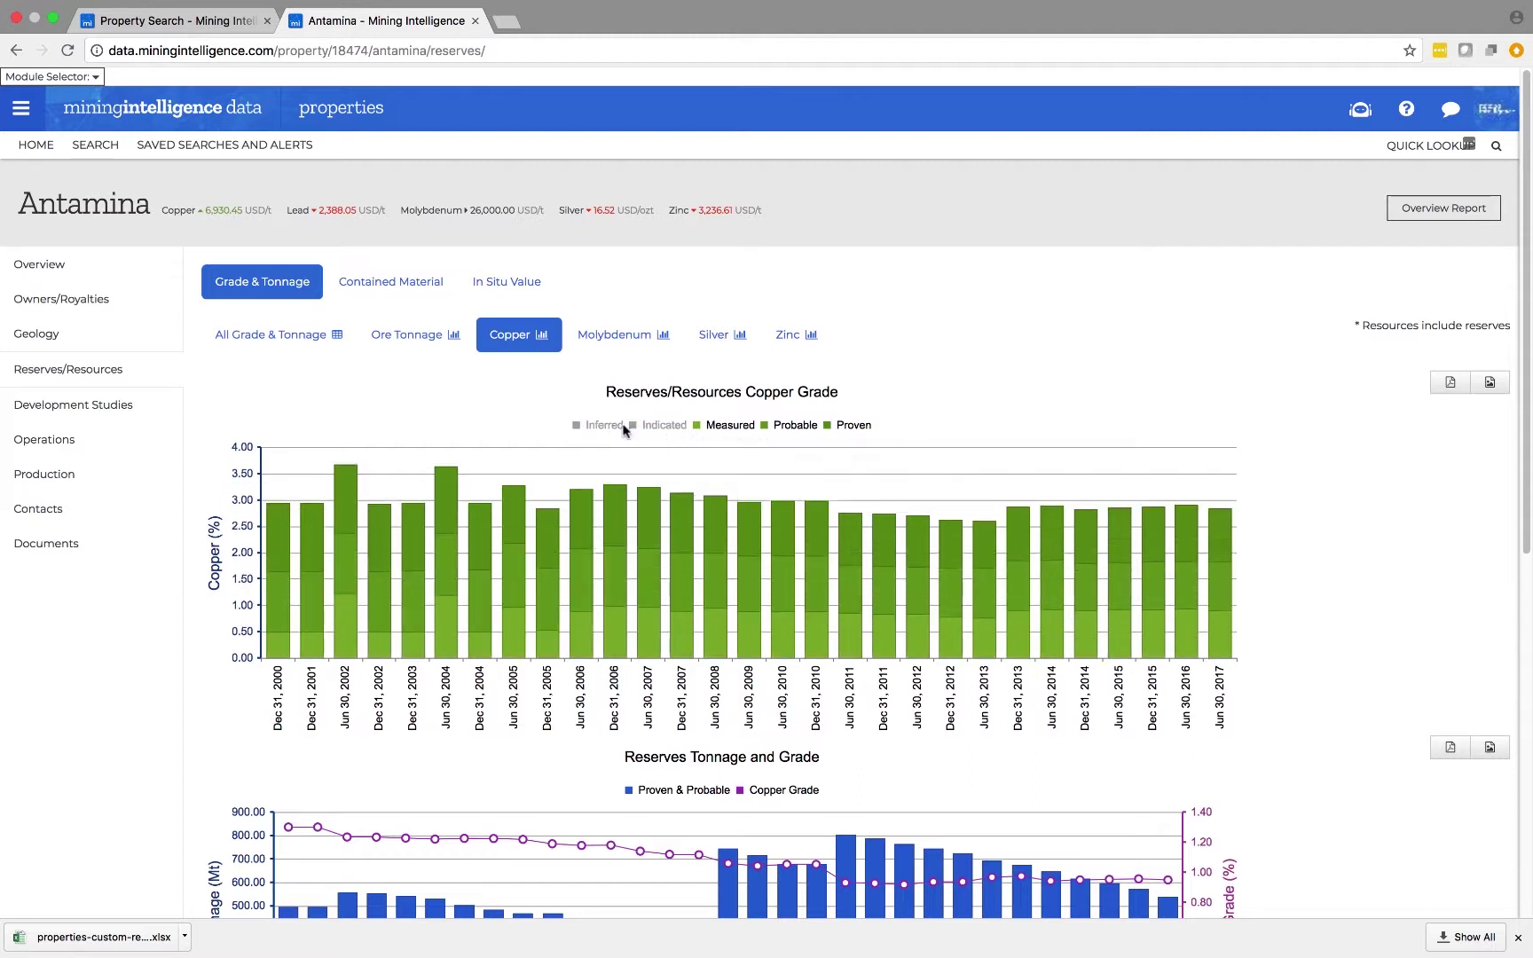
click(714, 429)
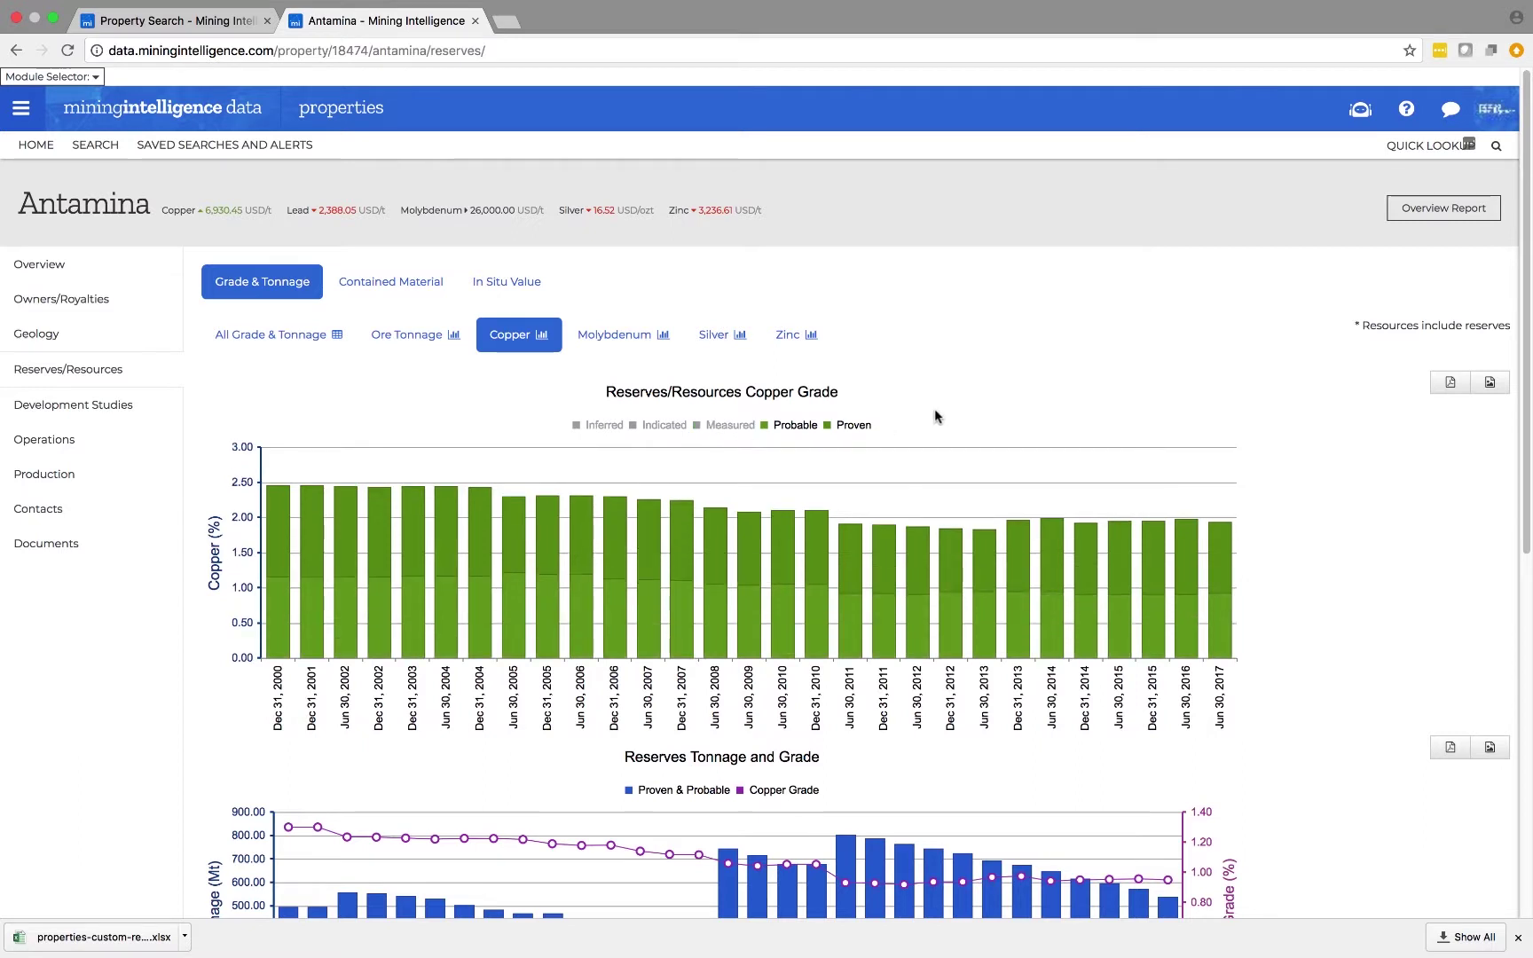
Step: Show the Measured, Indicated and Inferred series again in the Reserves/Resources Copper Grade chart
click(725, 426)
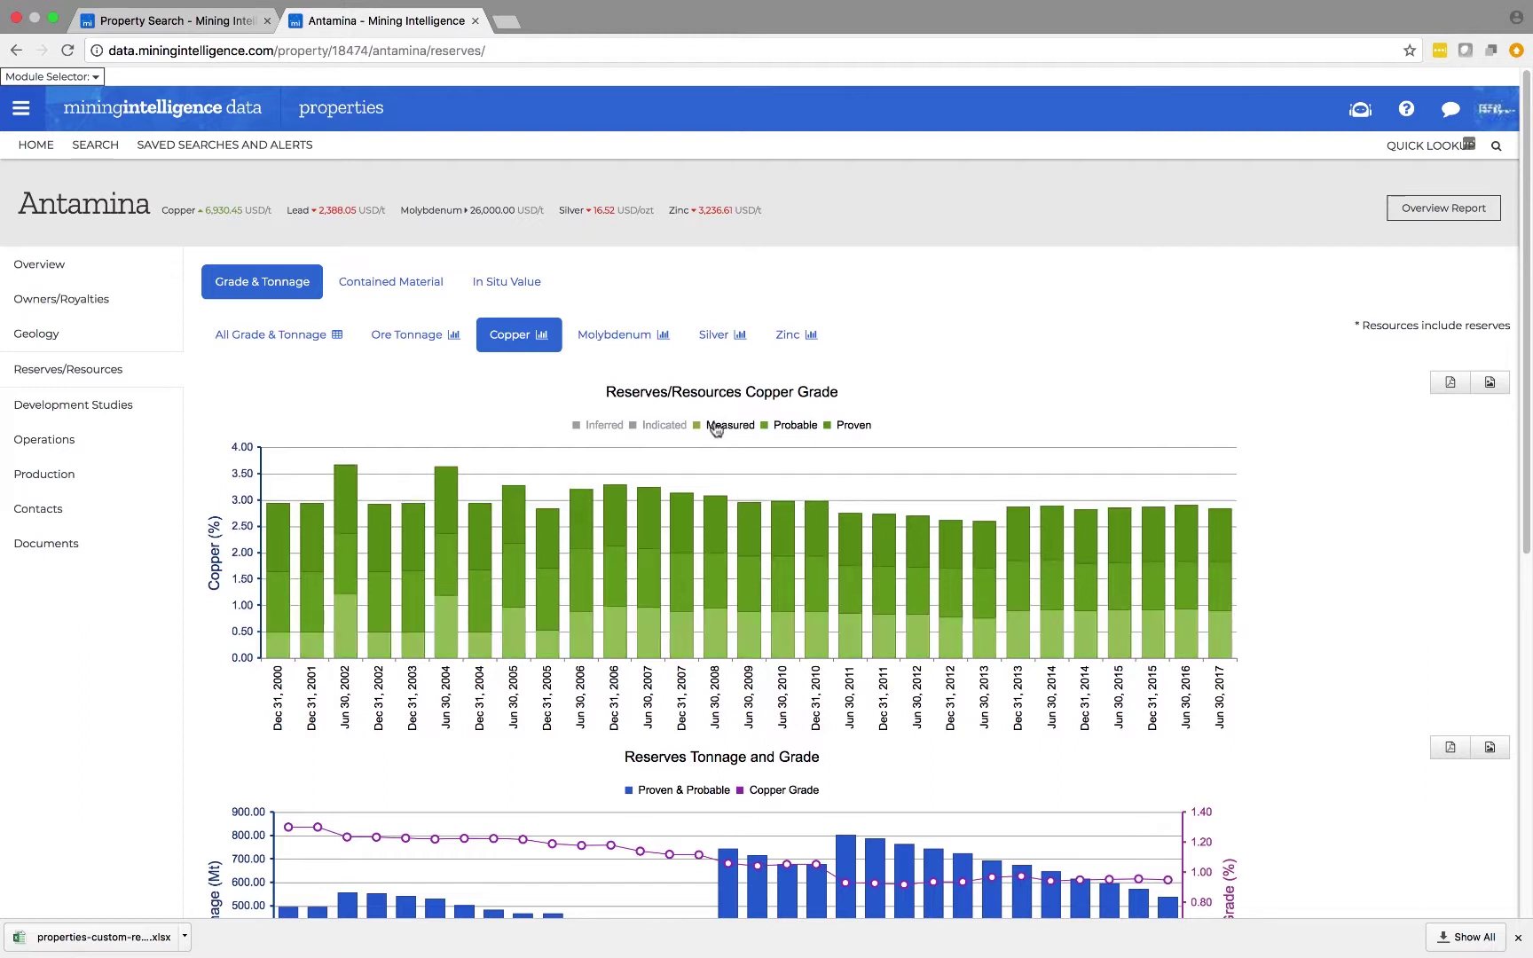
click(662, 429)
click(609, 429)
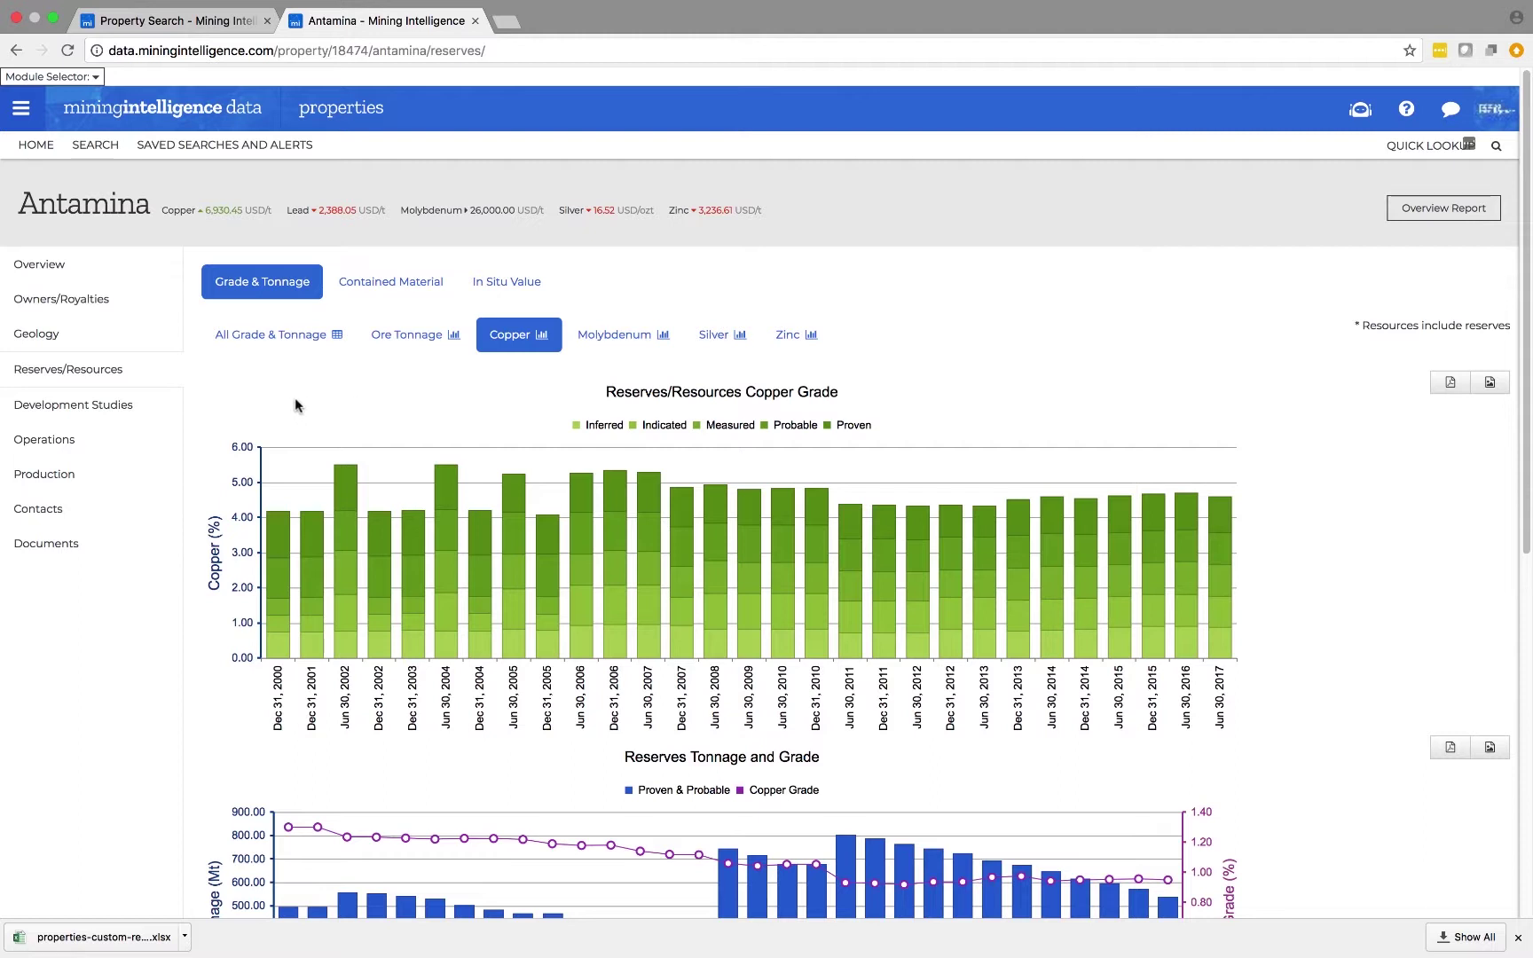
Step: View the copper production cost charts in Antamina's production data
click(98, 476)
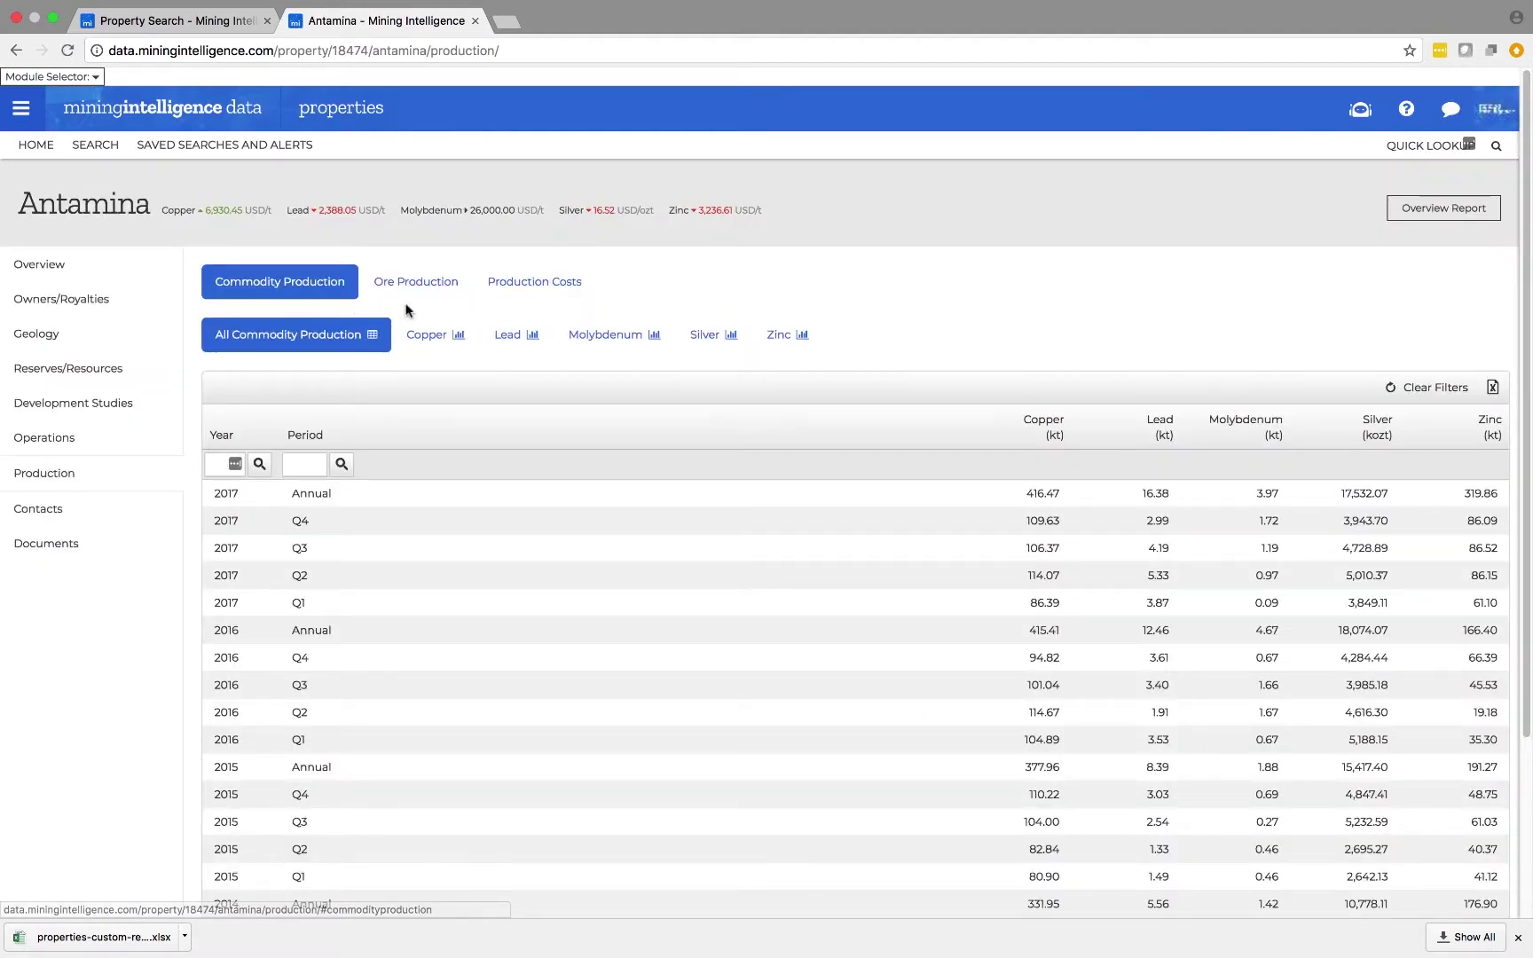
click(525, 296)
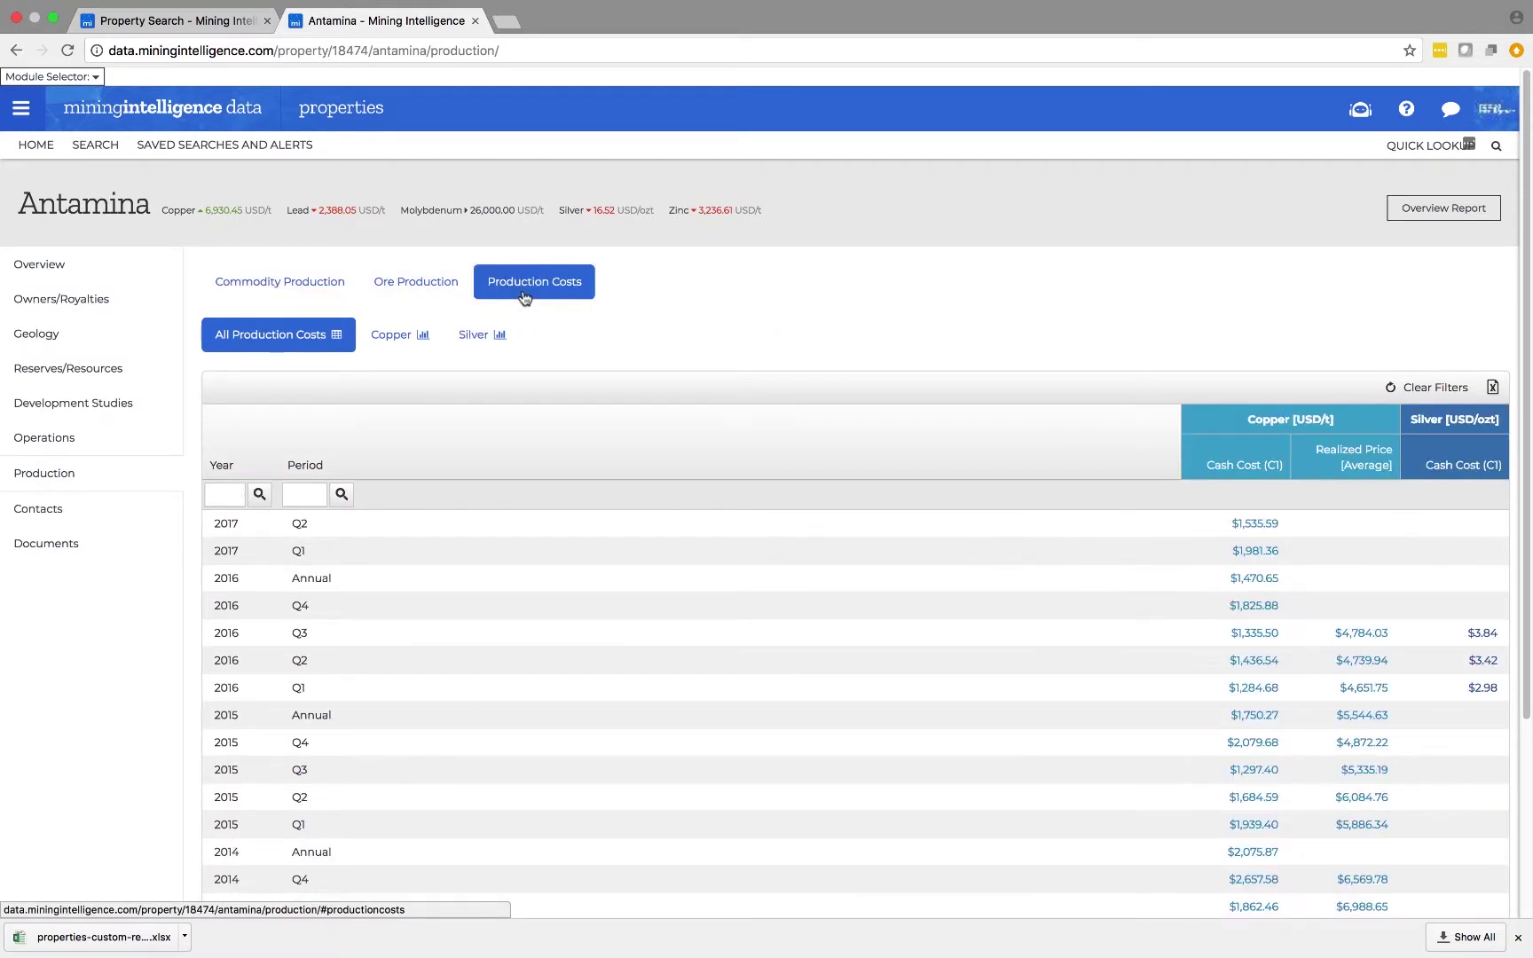
click(428, 336)
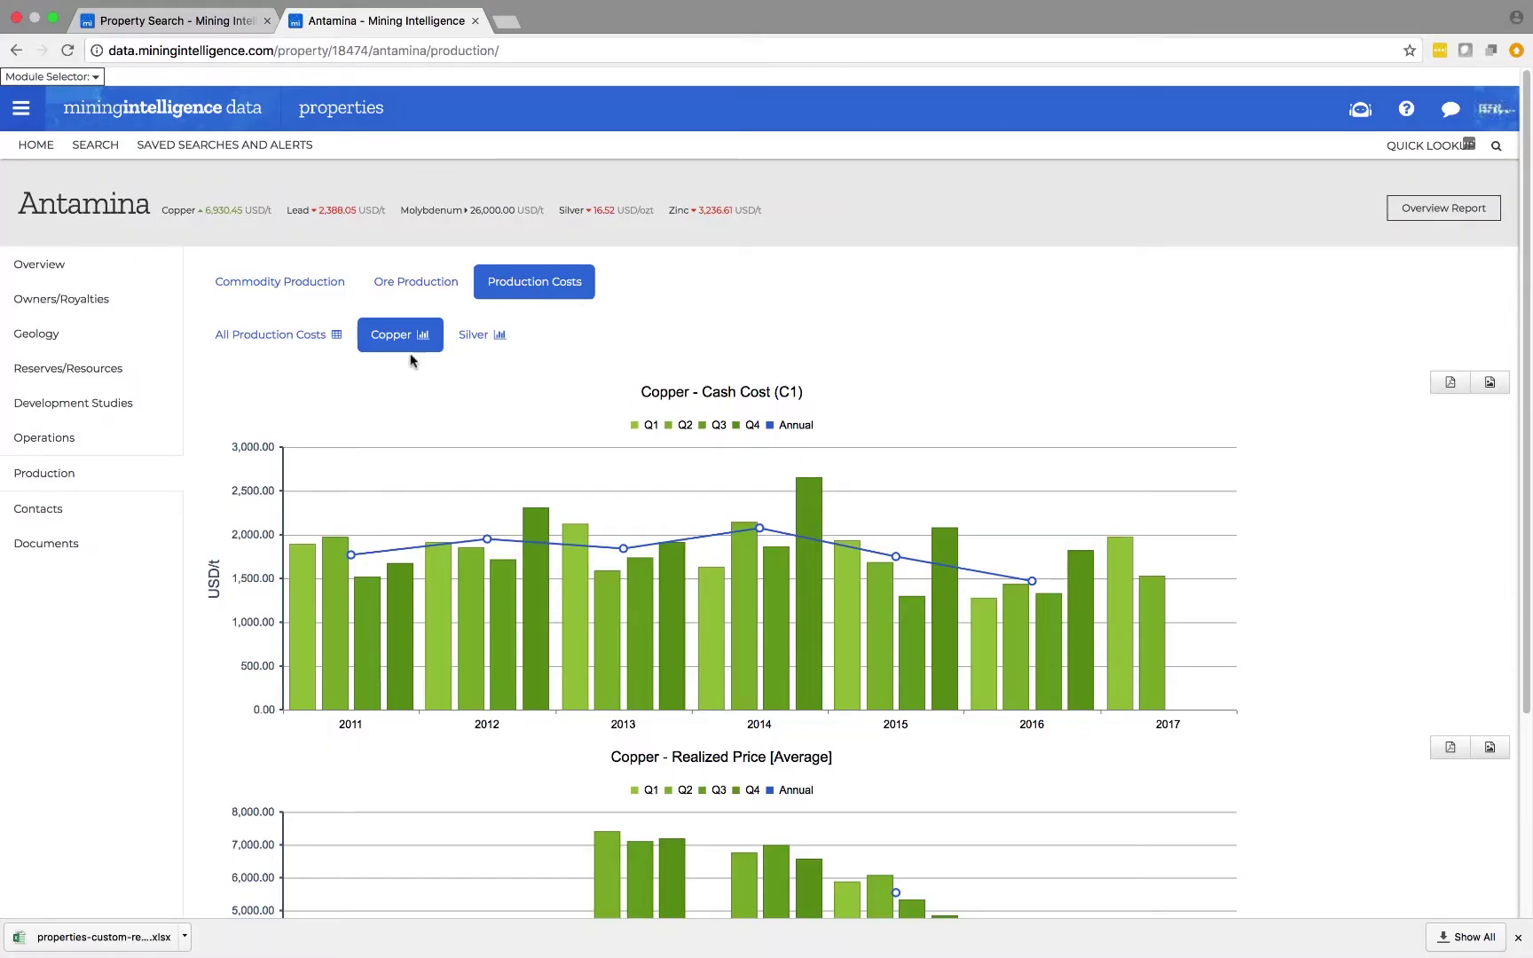
Step: List Antamina's documents and filter them by the Technical filing type
click(98, 549)
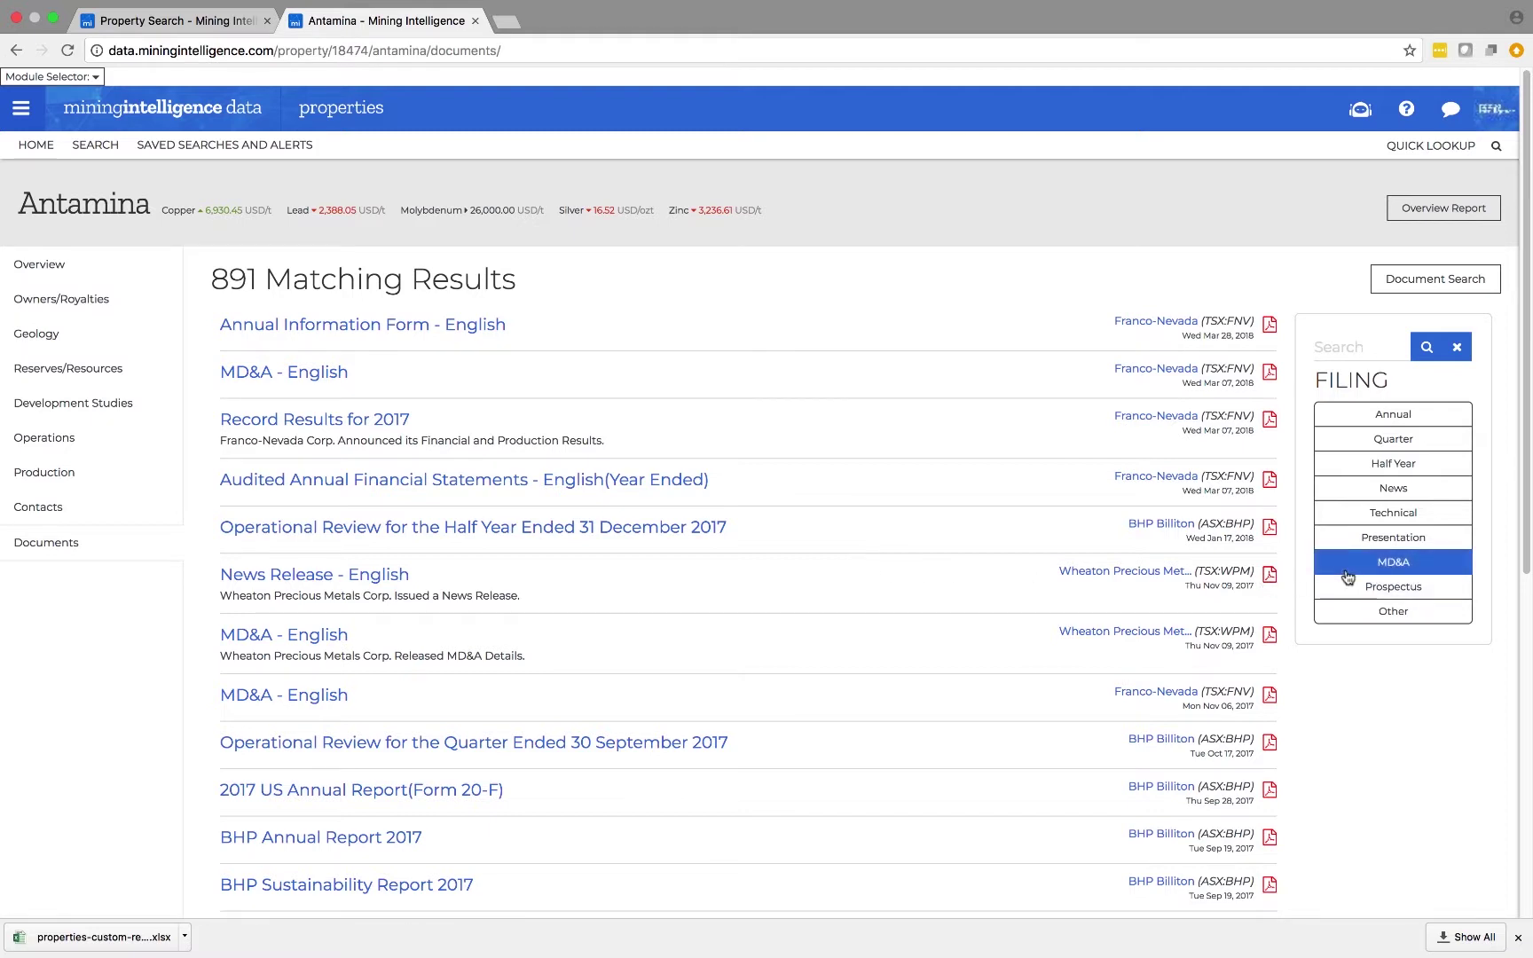
click(1374, 528)
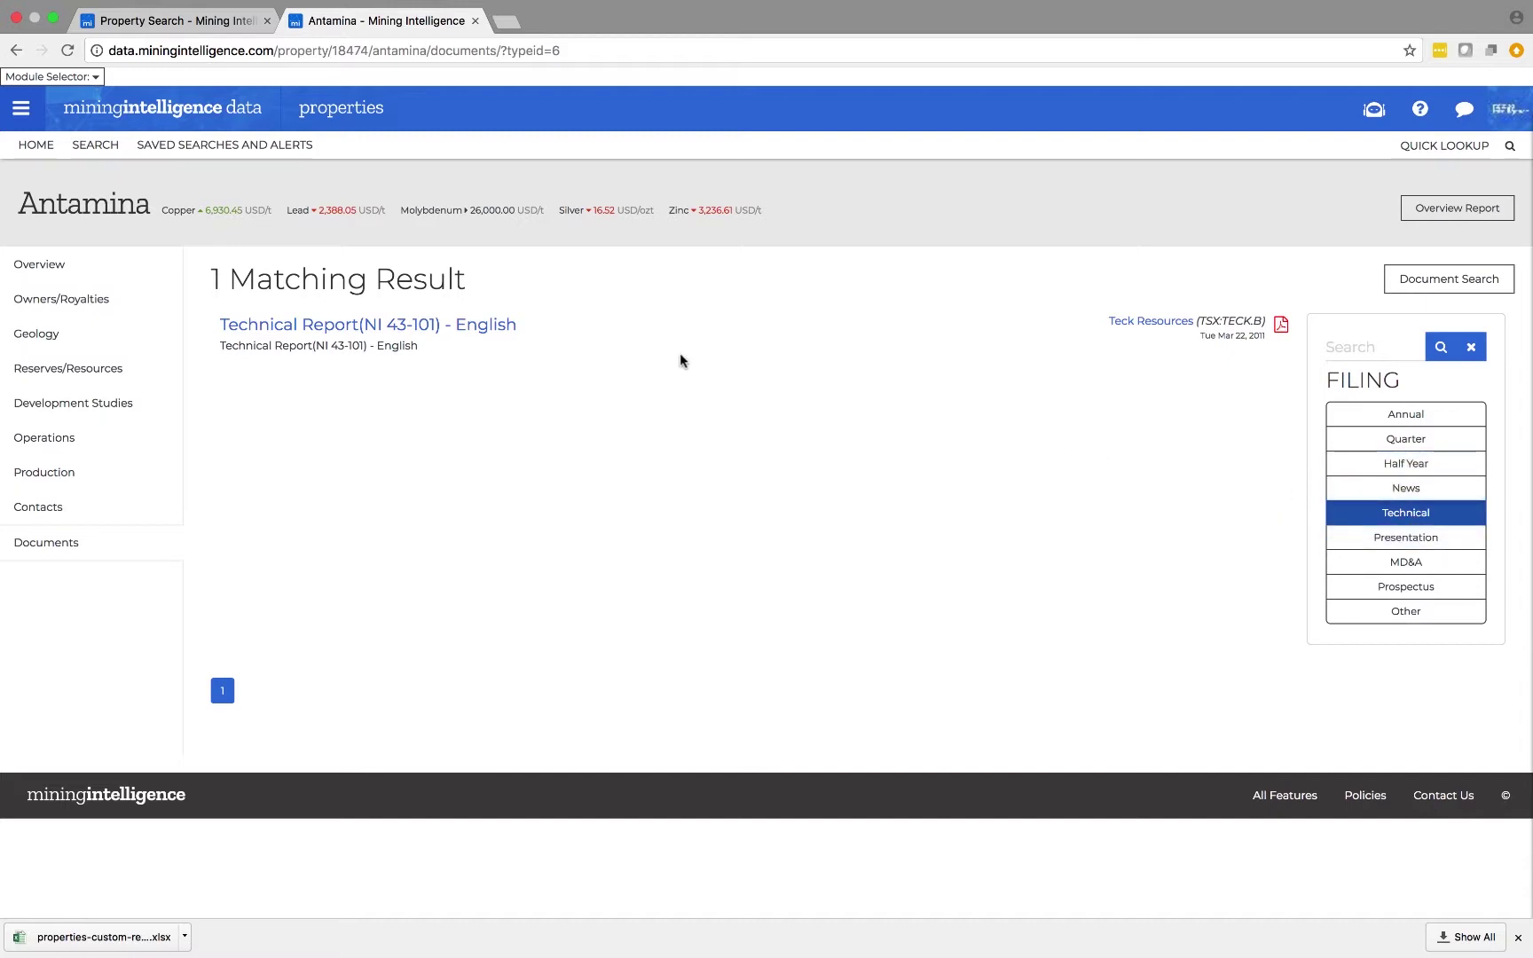
Step: Return to the property search and view the documents and companies matching the same criteria
click(195, 34)
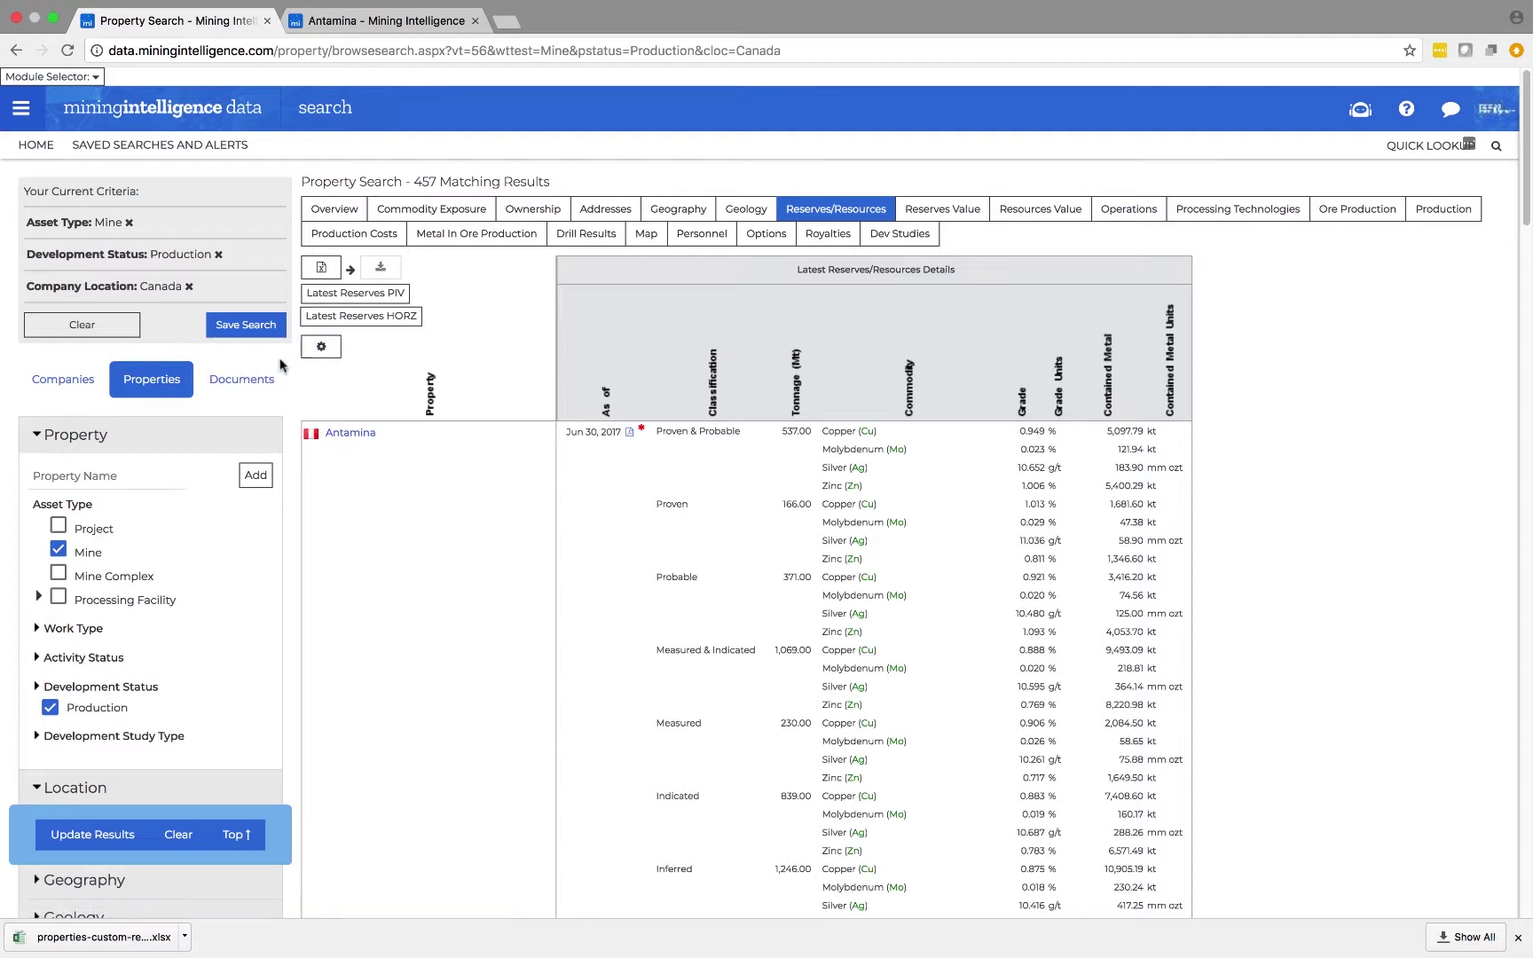
click(262, 380)
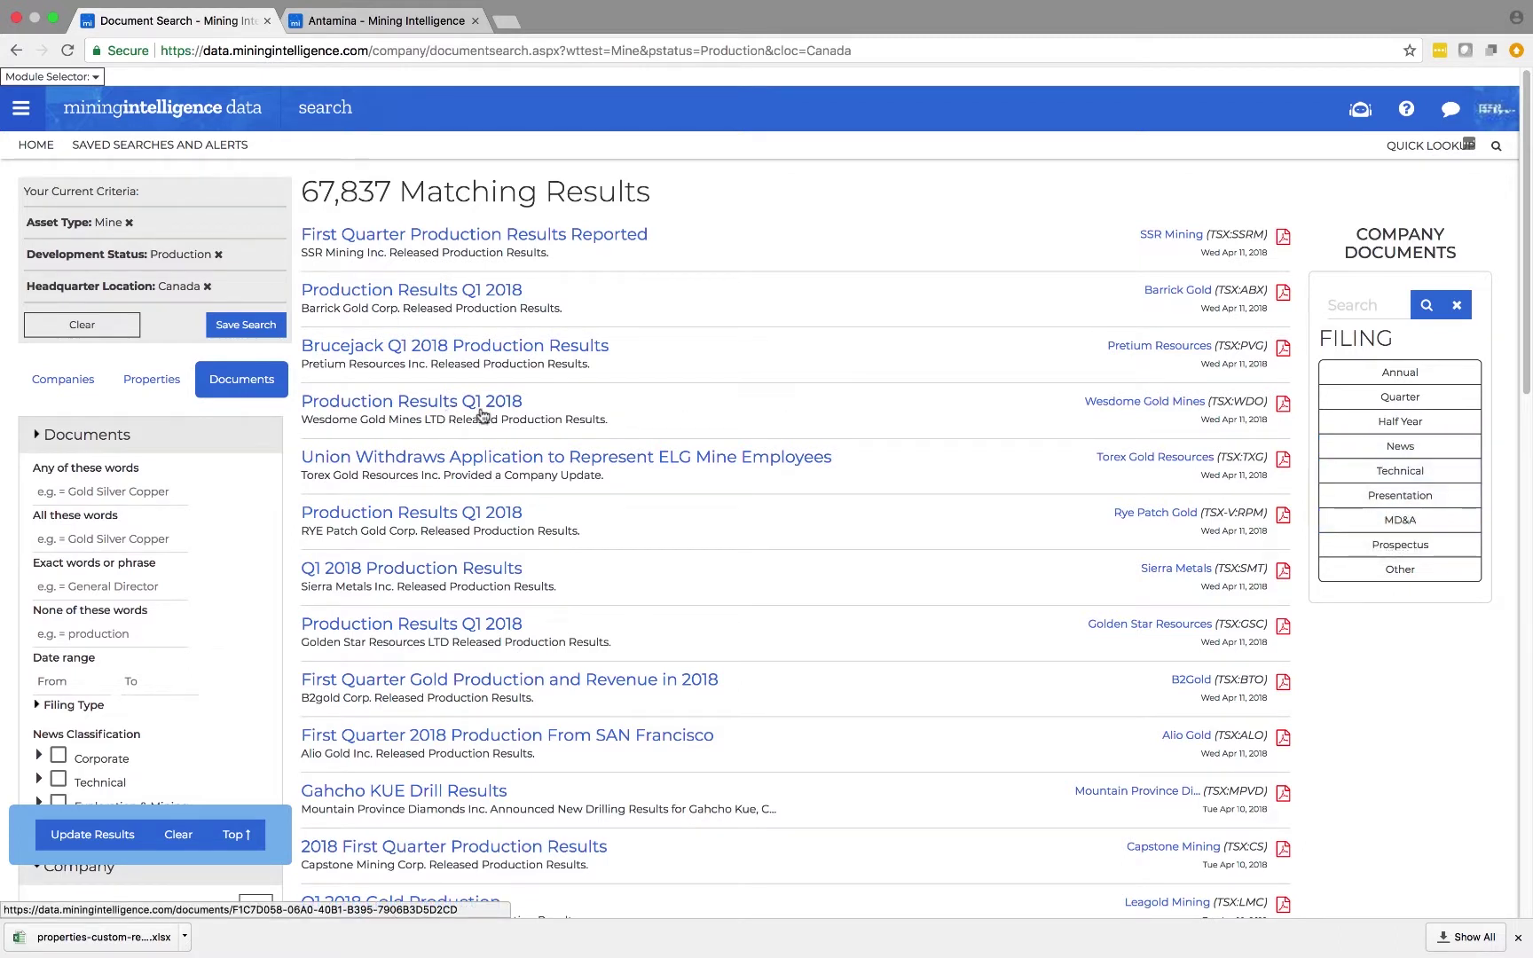
click(81, 384)
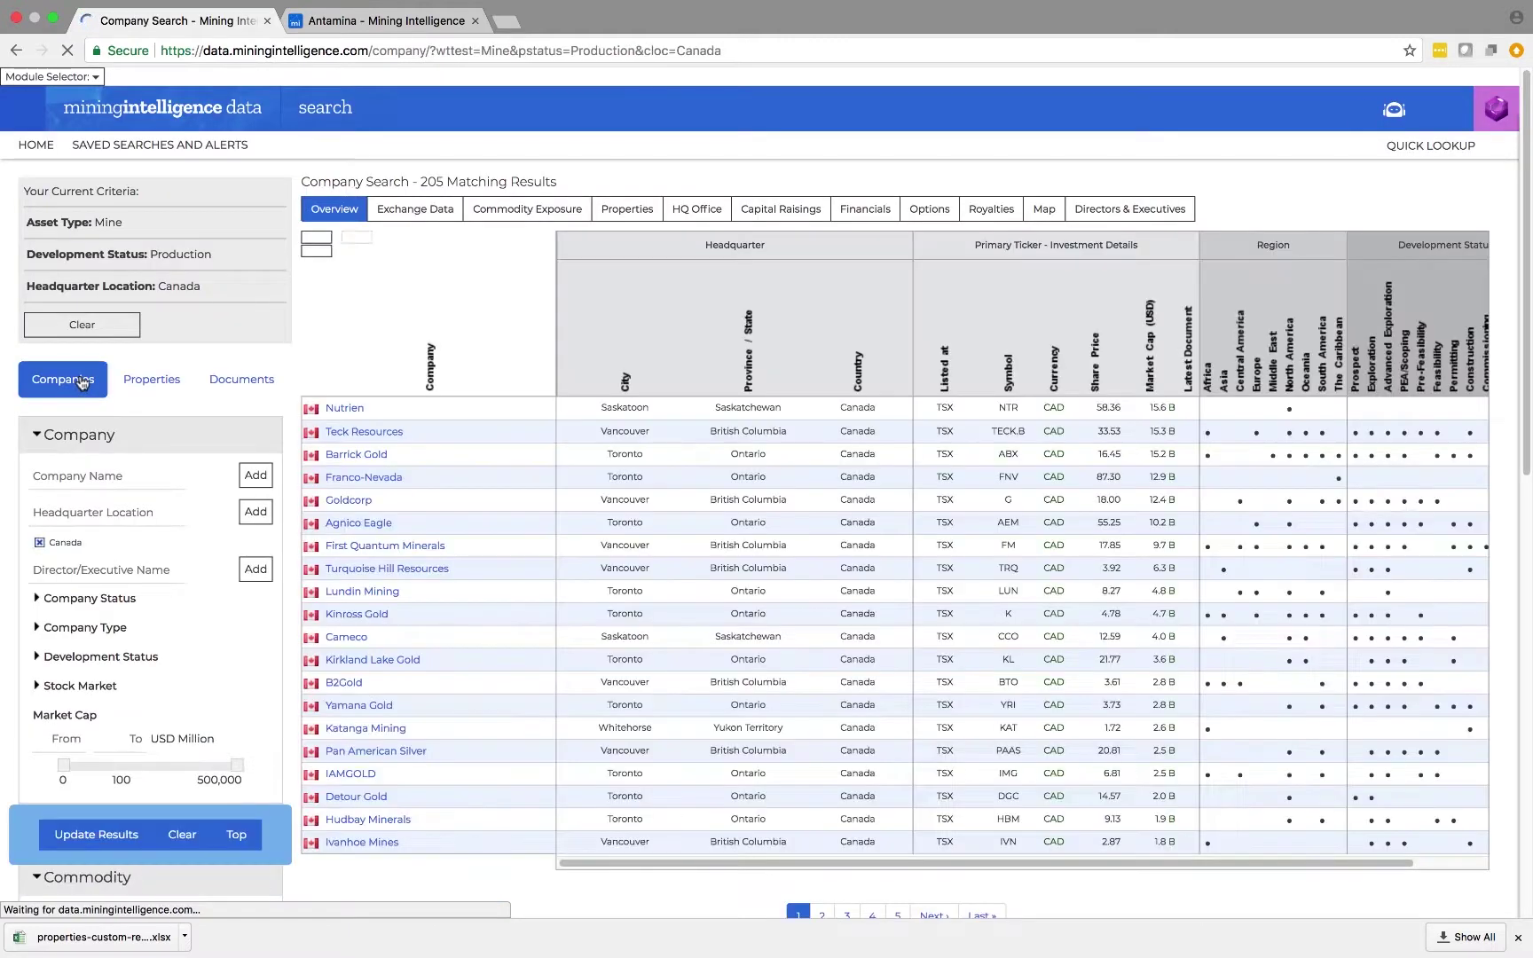